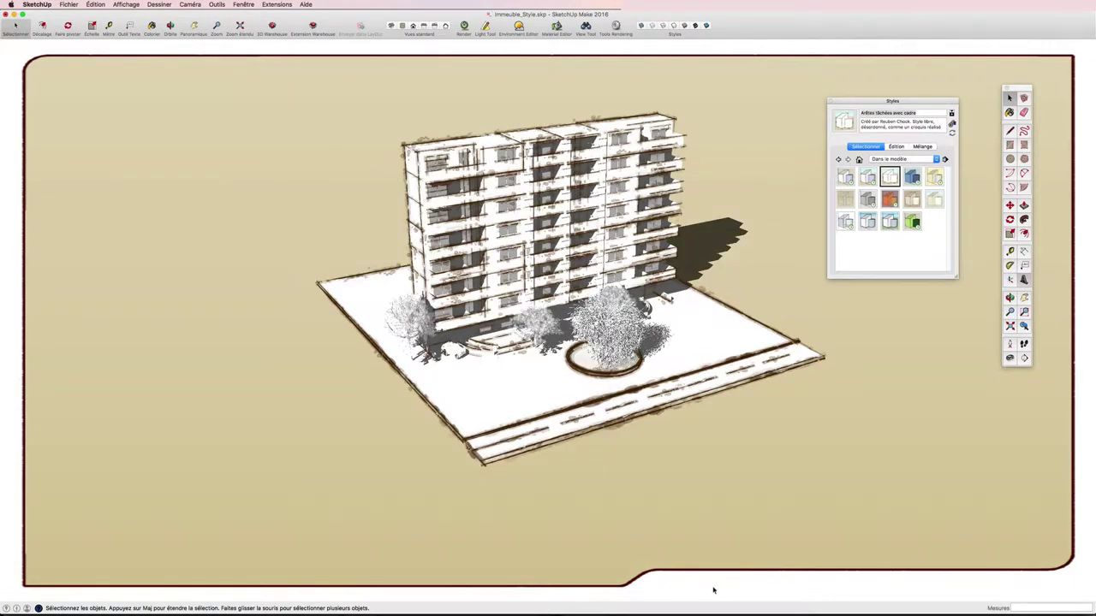
Orbit the view slightly around the sketchy-styled apartment building.
{"action": "middle_click_drag", "start_coordinate": [521, 399], "coordinate": [533, 399]}
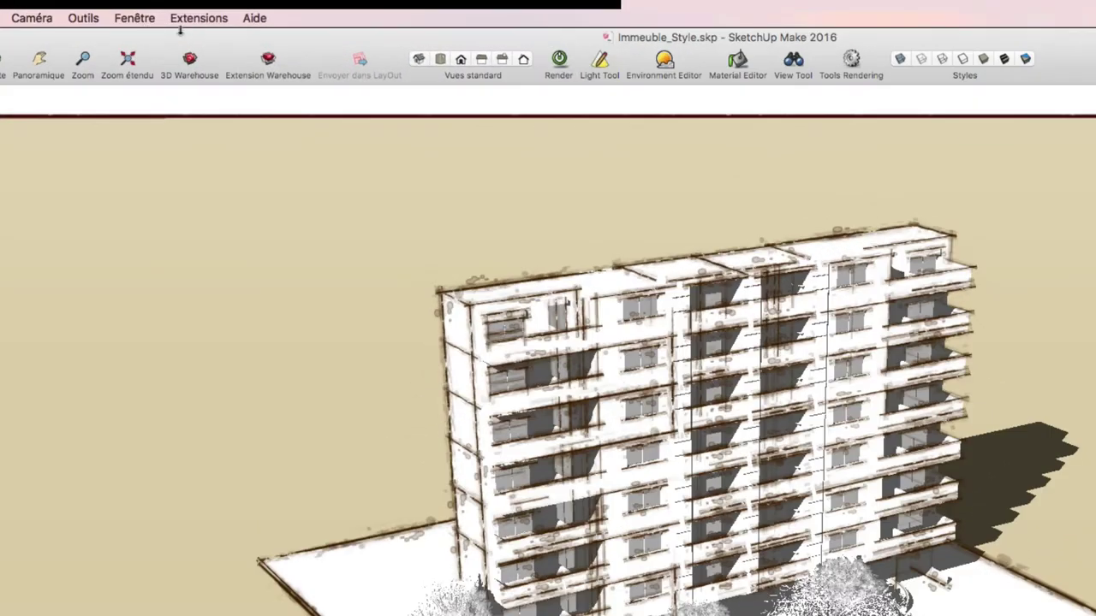
Open the Styles window and apply the 00 Couleurs par défaut style to the building.
{"action": "left_click", "coordinate": [139, 21]}
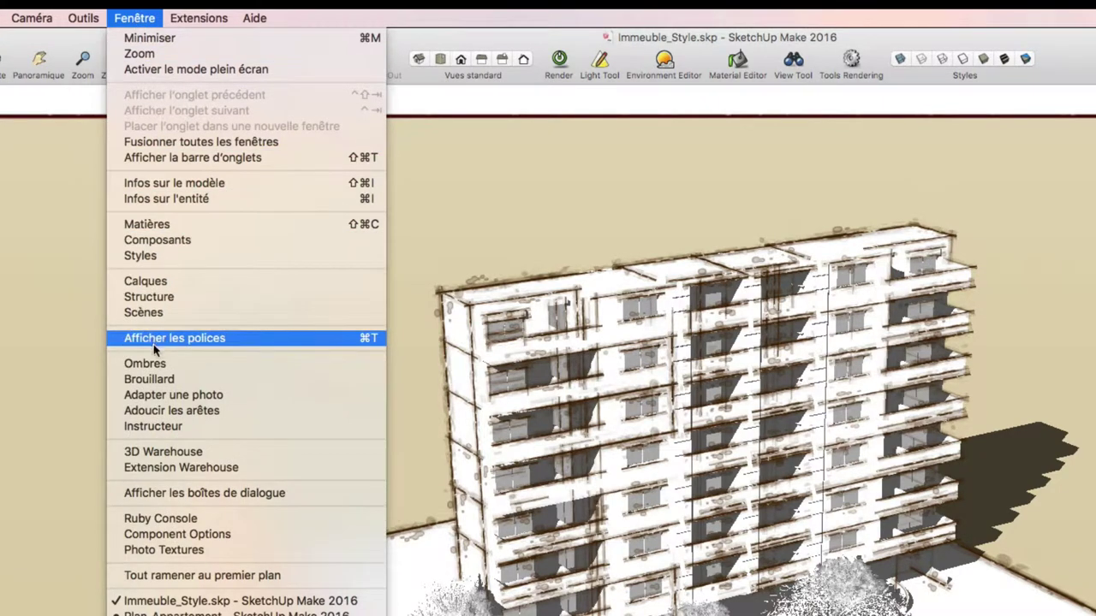
{"action": "left_click", "coordinate": [154, 257]}
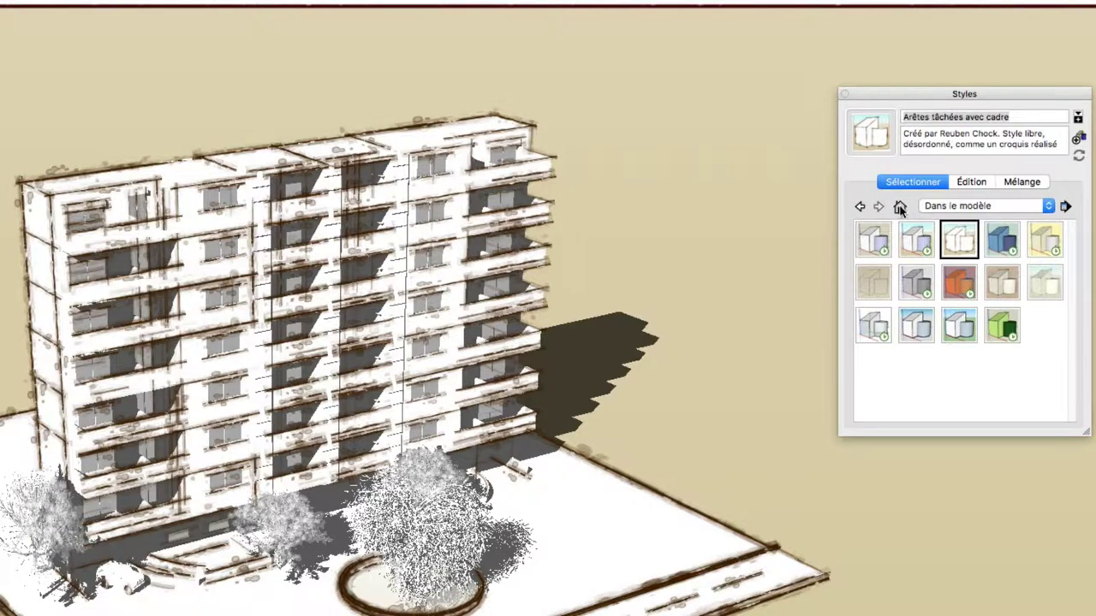
{"action": "left_click", "coordinate": [874, 240]}
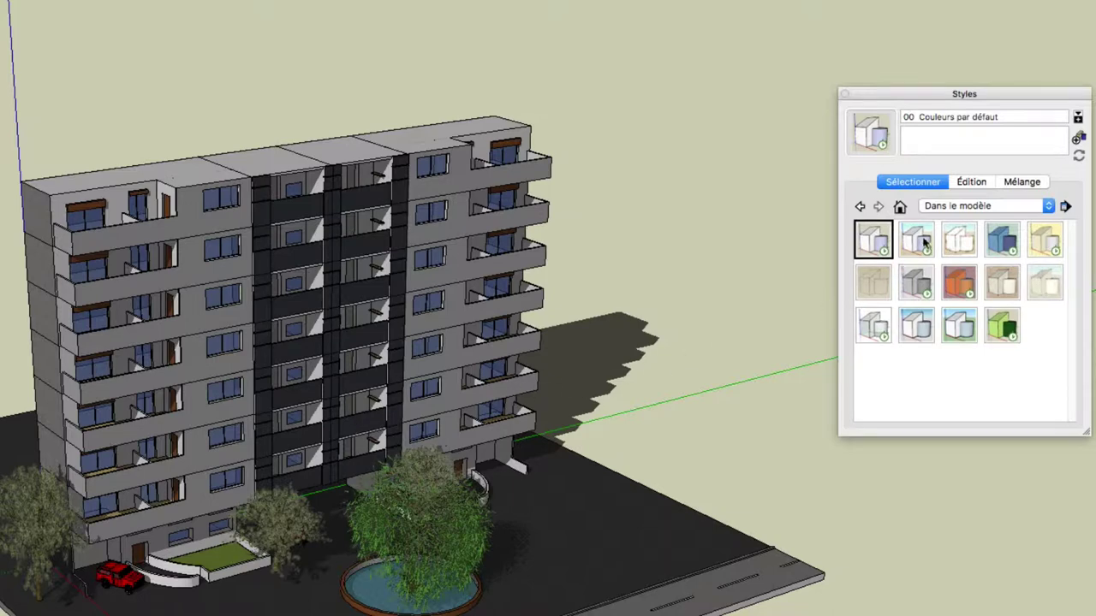
Try the in-model styles 00 Couleurs par défaut1, Arêtes tâchées avec cadre and Bleus, ending on Bruns.
{"action": "left_click", "coordinate": [997, 206]}
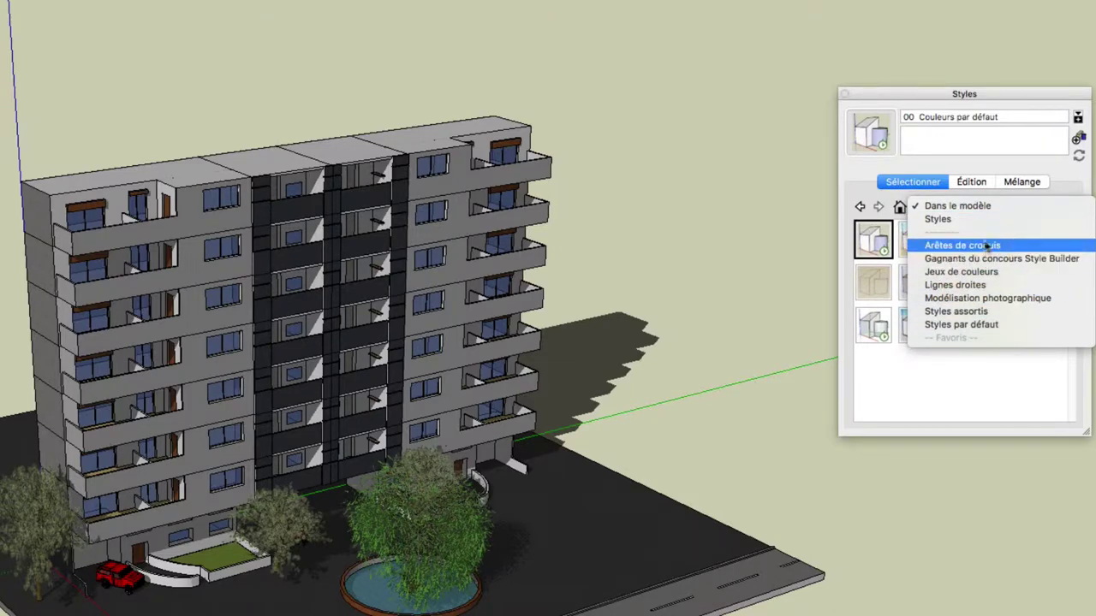
{"action": "left_click", "coordinate": [1063, 177]}
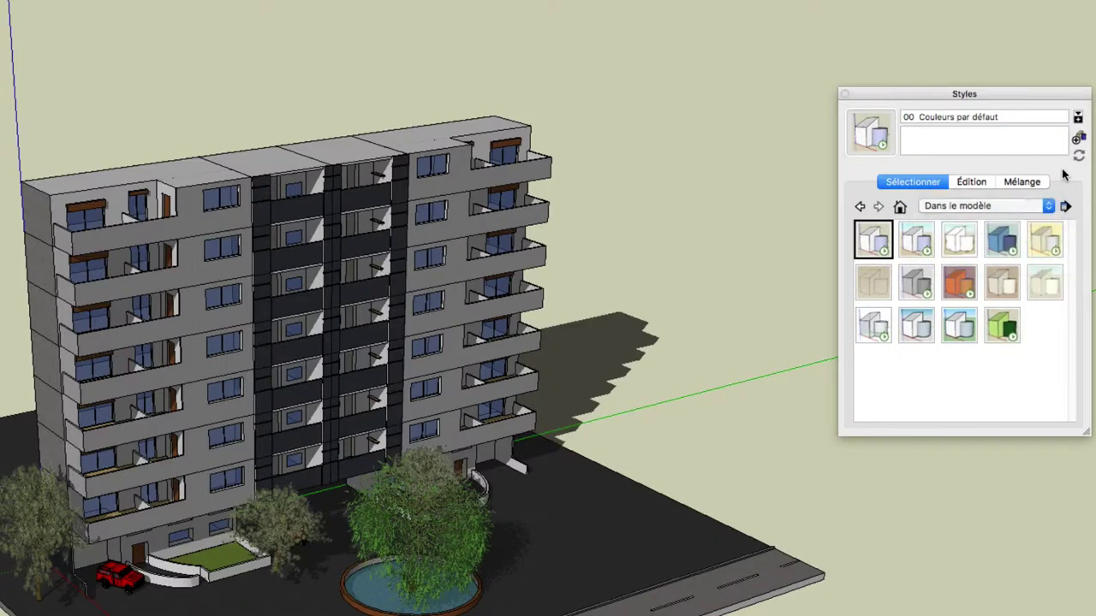
{"action": "left_click", "coordinate": [922, 244]}
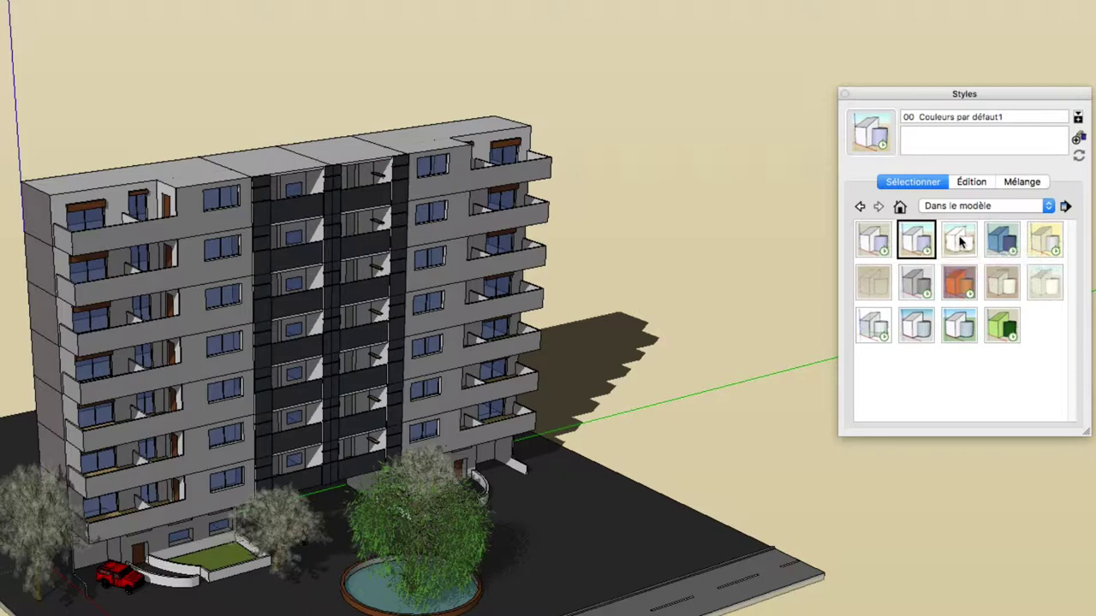
{"action": "left_click", "coordinate": [961, 243]}
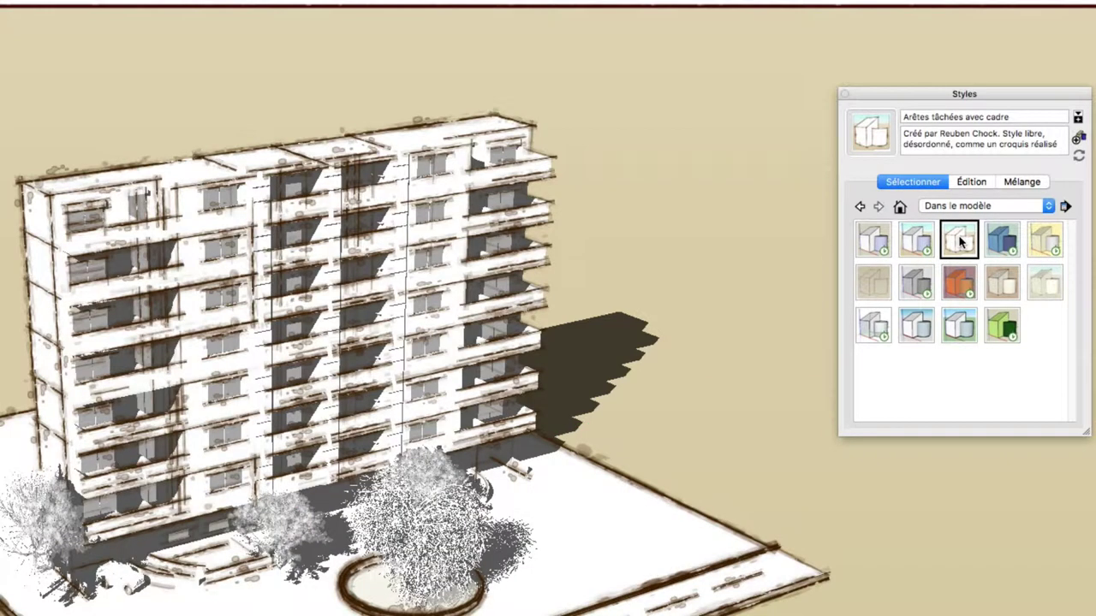
{"action": "left_click", "coordinate": [1007, 242]}
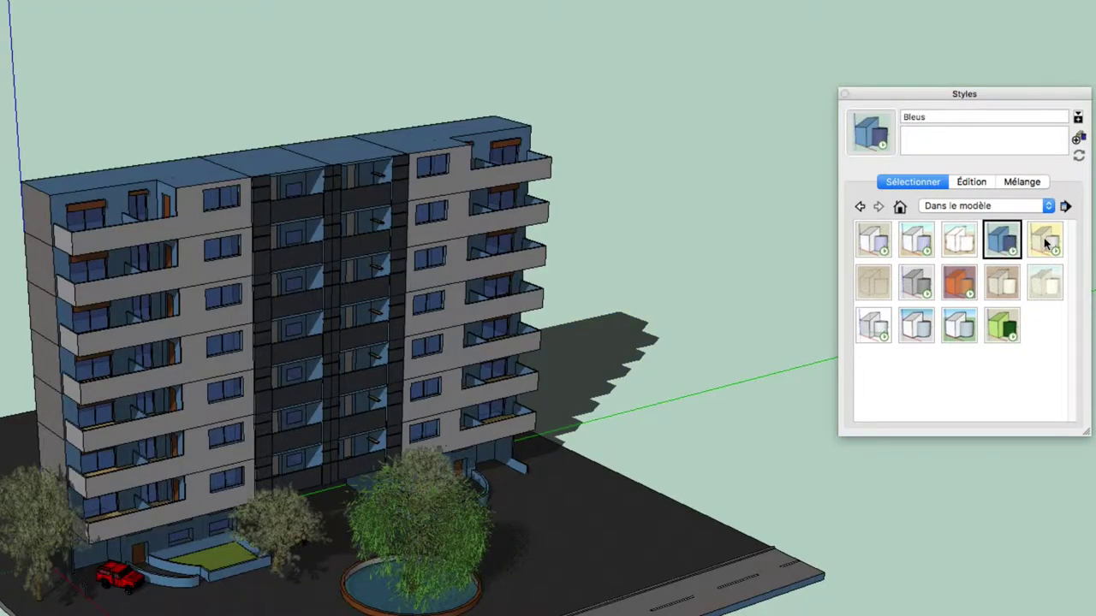
{"action": "left_click", "coordinate": [1045, 244]}
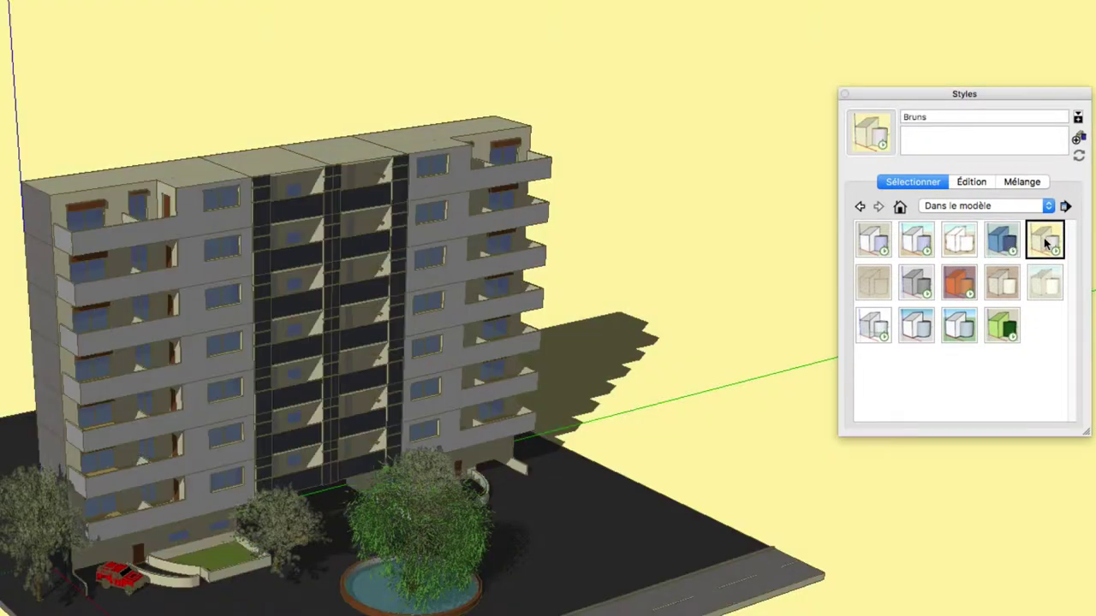
{"action": "left_click", "coordinate": [969, 204]}
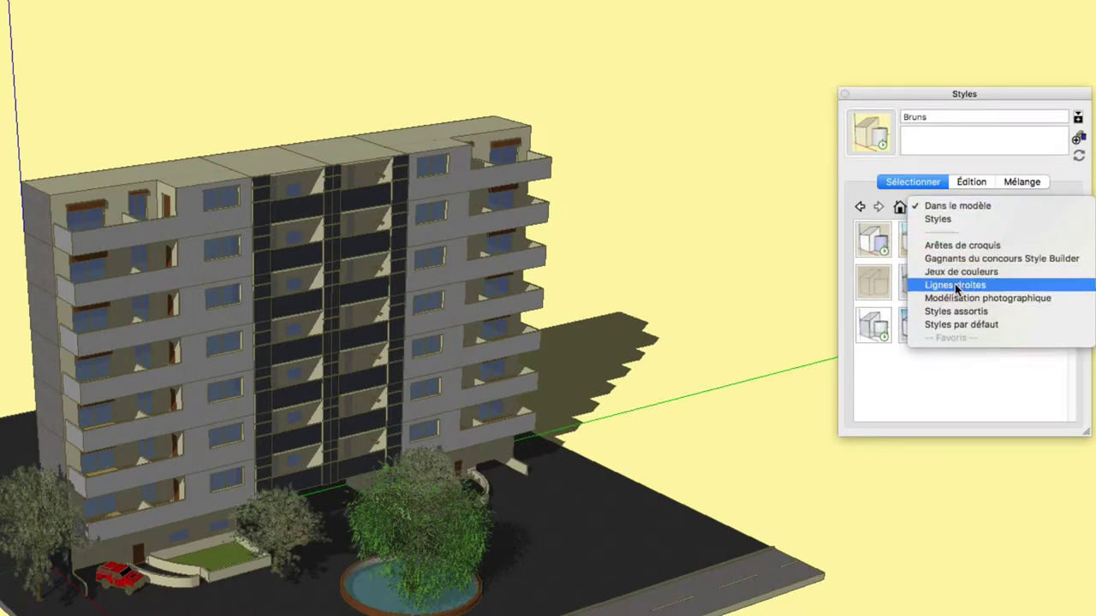
Browse the Arêtes de croquis collection and apply the Ligne de marqueur discontinue style.
{"action": "left_click", "coordinate": [952, 246]}
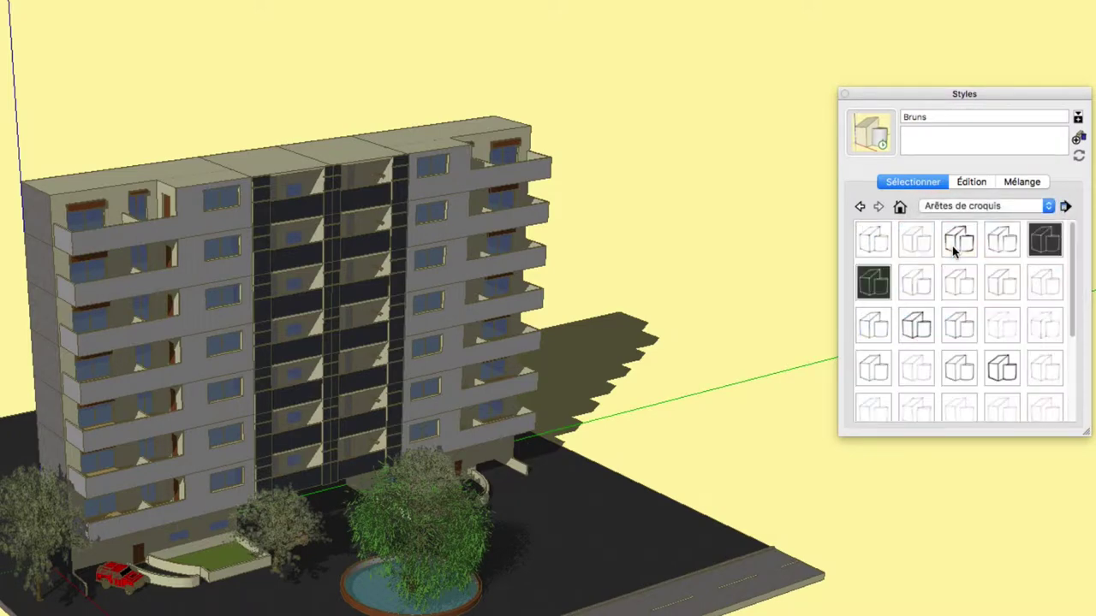
{"action": "left_click", "coordinate": [964, 288]}
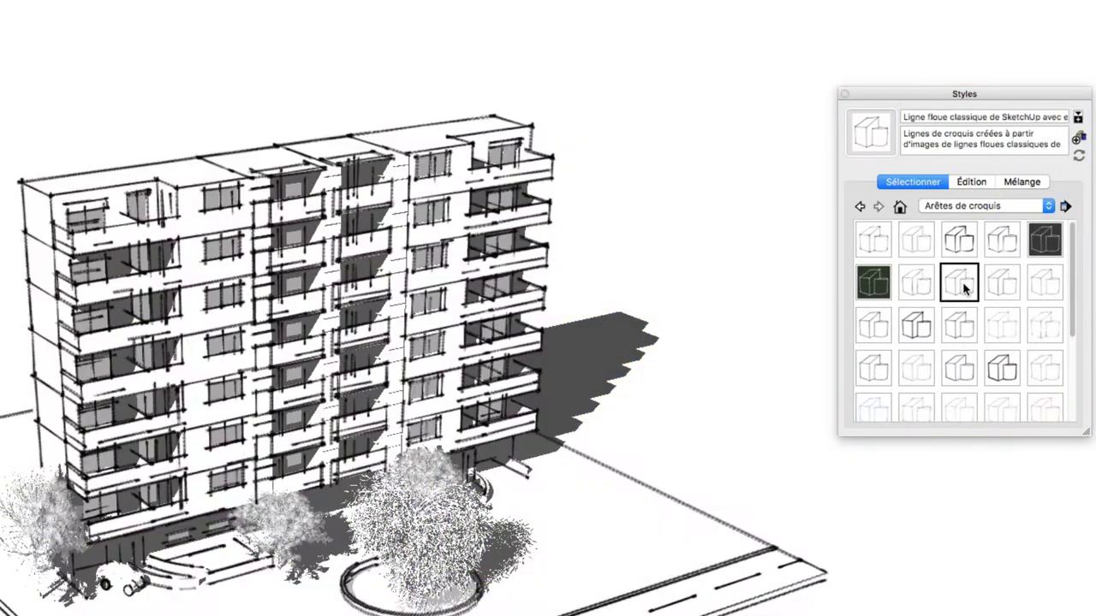
{"action": "scroll", "coordinate": [504, 463], "scroll_direction": "up", "scroll_amount": 2}
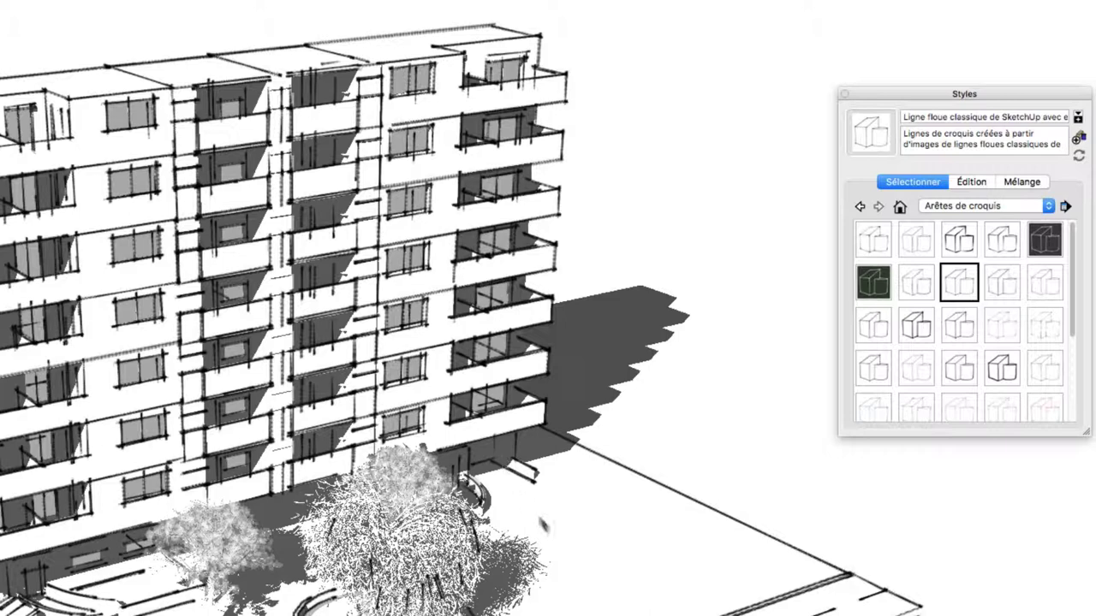
{"action": "left_click", "coordinate": [1042, 334]}
Return to the in-model styles and apply 00 Couleurs par défaut1.
{"action": "scroll", "coordinate": [993, 330], "scroll_direction": "down", "scroll_amount": 1}
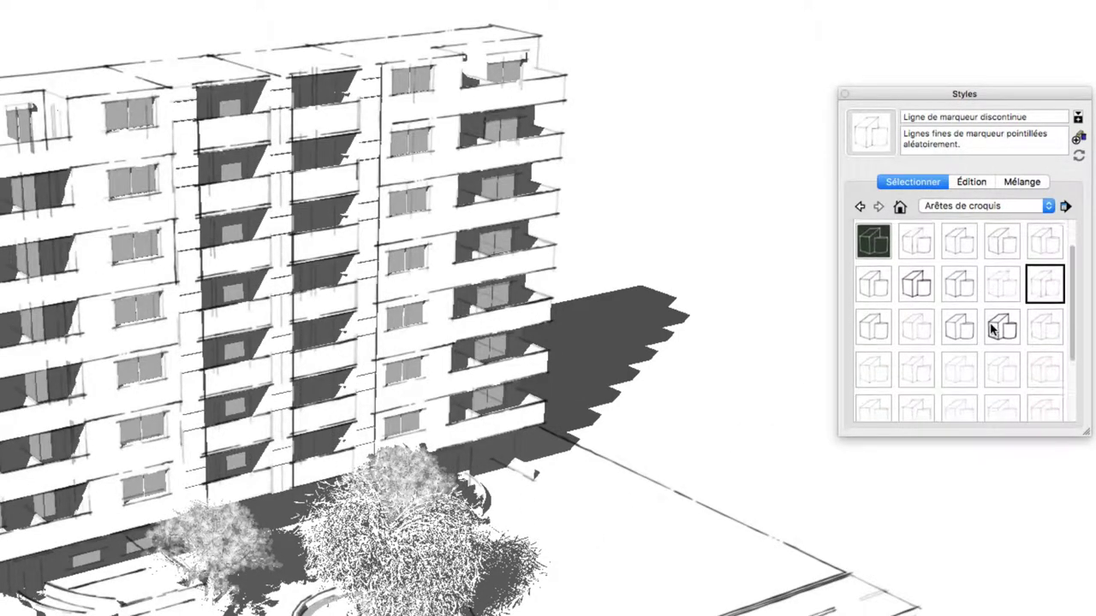
{"action": "scroll", "coordinate": [992, 329], "scroll_direction": "down", "scroll_amount": 2}
{"action": "scroll", "coordinate": [992, 328], "scroll_direction": "up", "scroll_amount": 3}
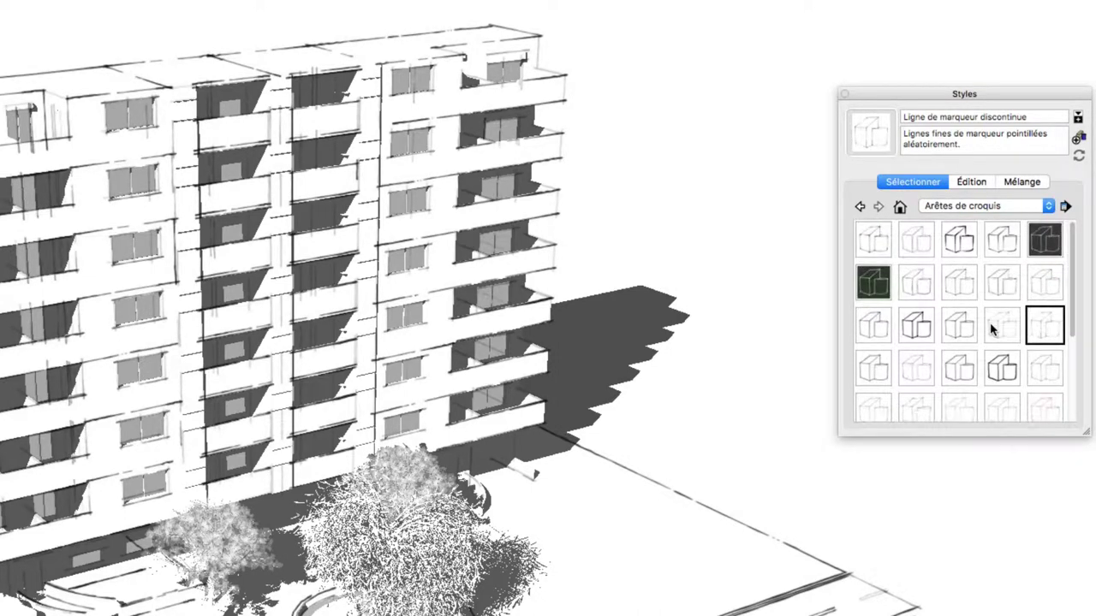
{"action": "left_click", "coordinate": [900, 208]}
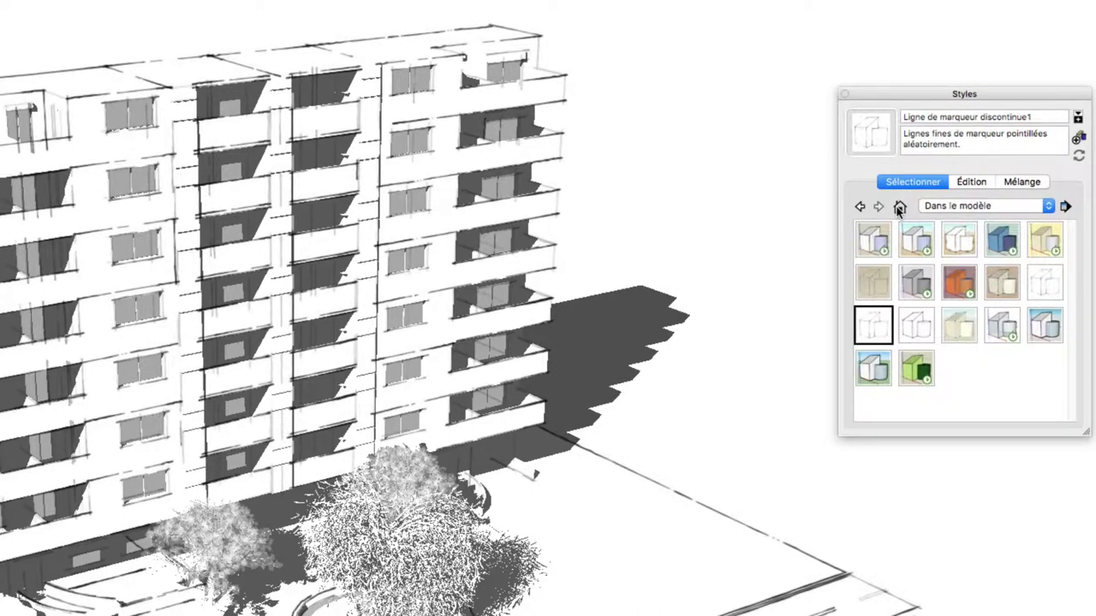
{"action": "left_click", "coordinate": [921, 245]}
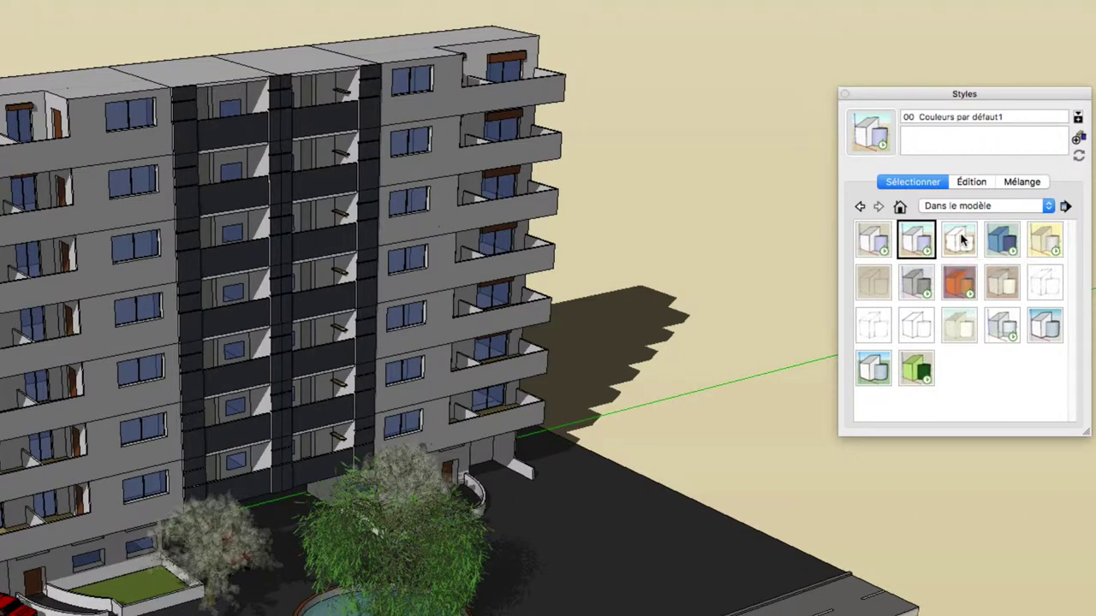
Apply Arêtes tâchées avec cadre and review its Edge and Face settings before returning to selection.
{"action": "left_click", "coordinate": [962, 241]}
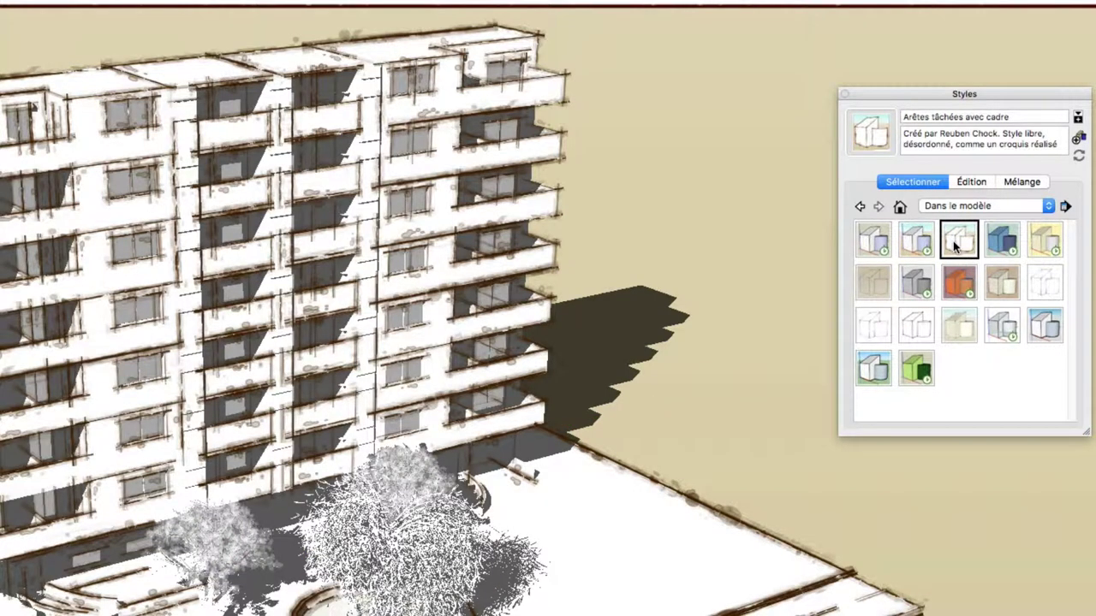
{"action": "left_click", "coordinate": [973, 182]}
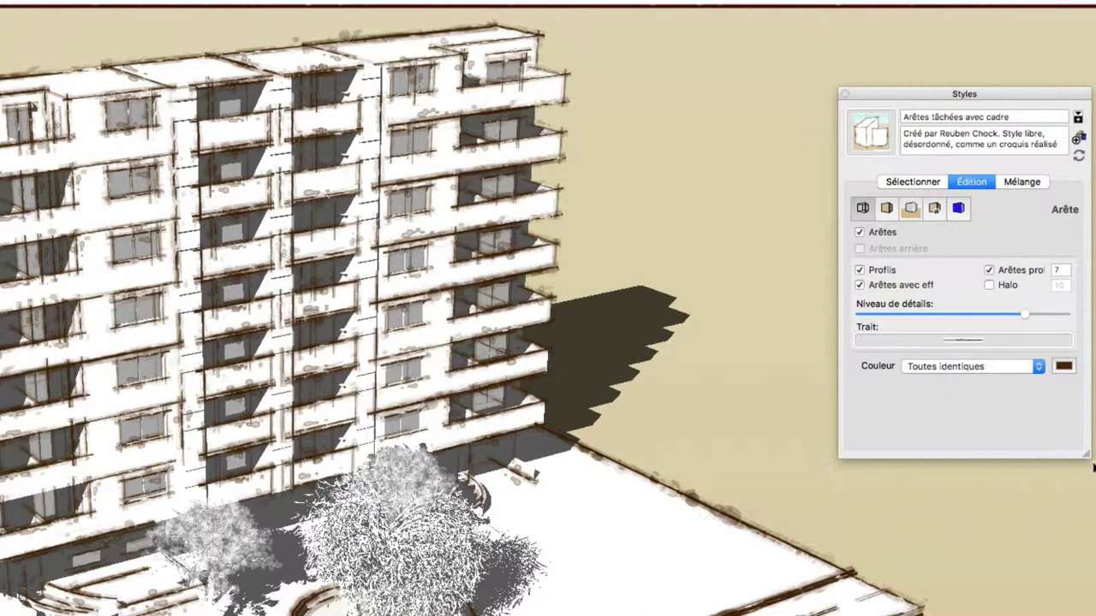
{"action": "left_click_drag", "start_coordinate": [1088, 456], "coordinate": [1095, 530]}
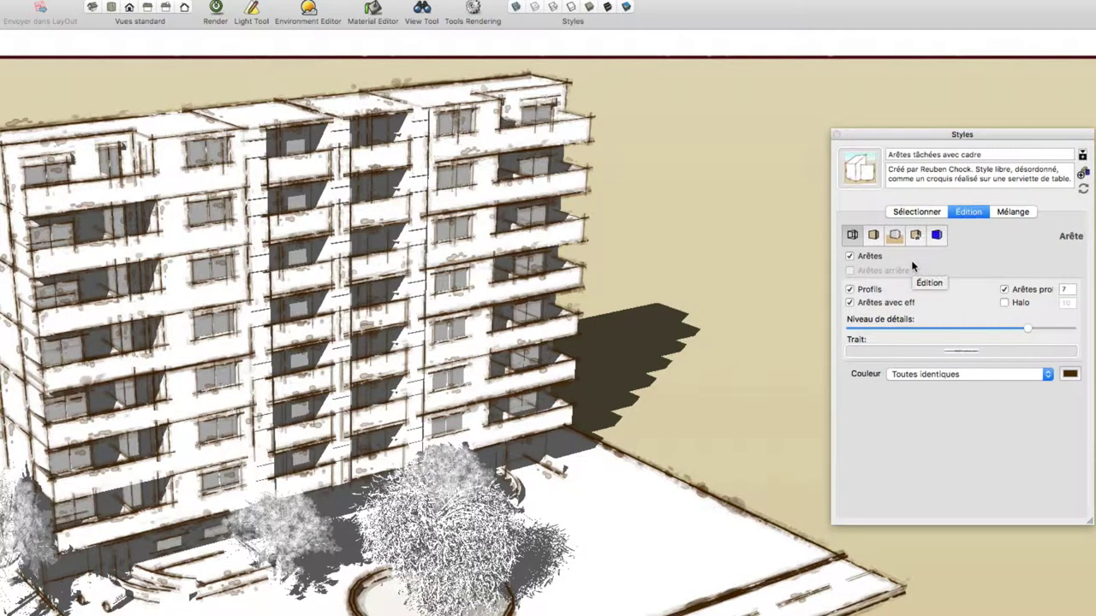
{"action": "left_click", "coordinate": [850, 257]}
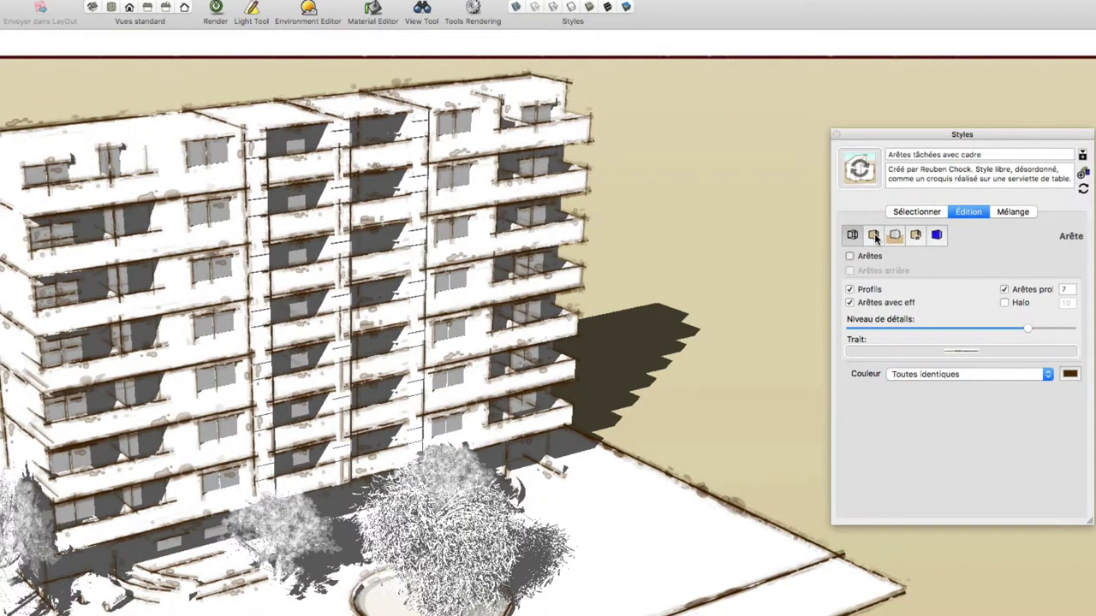
{"action": "left_click", "coordinate": [873, 235]}
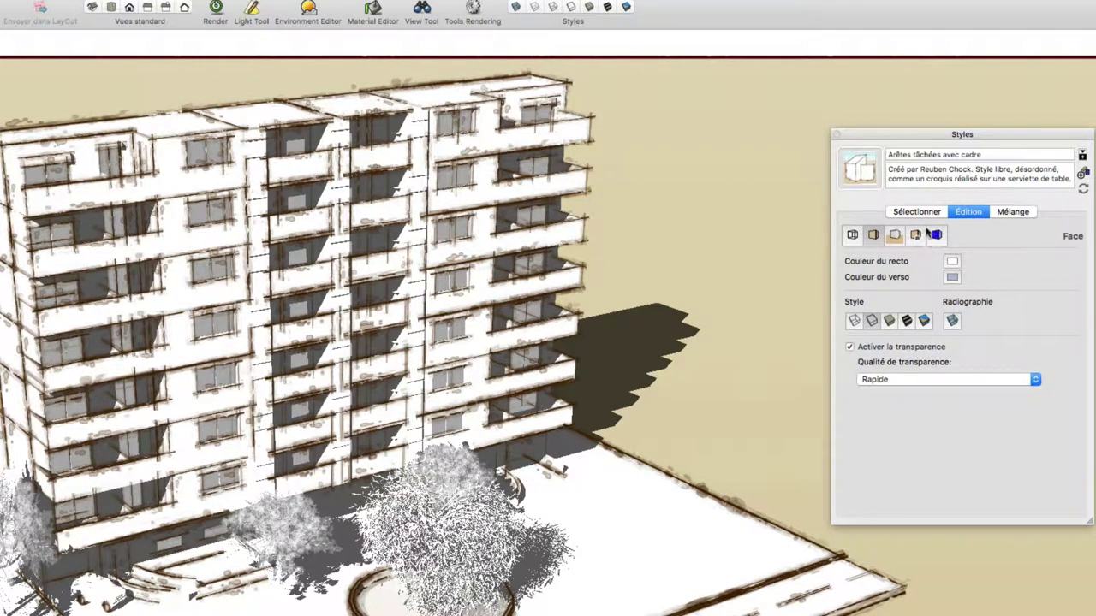
{"action": "left_click", "coordinate": [916, 211]}
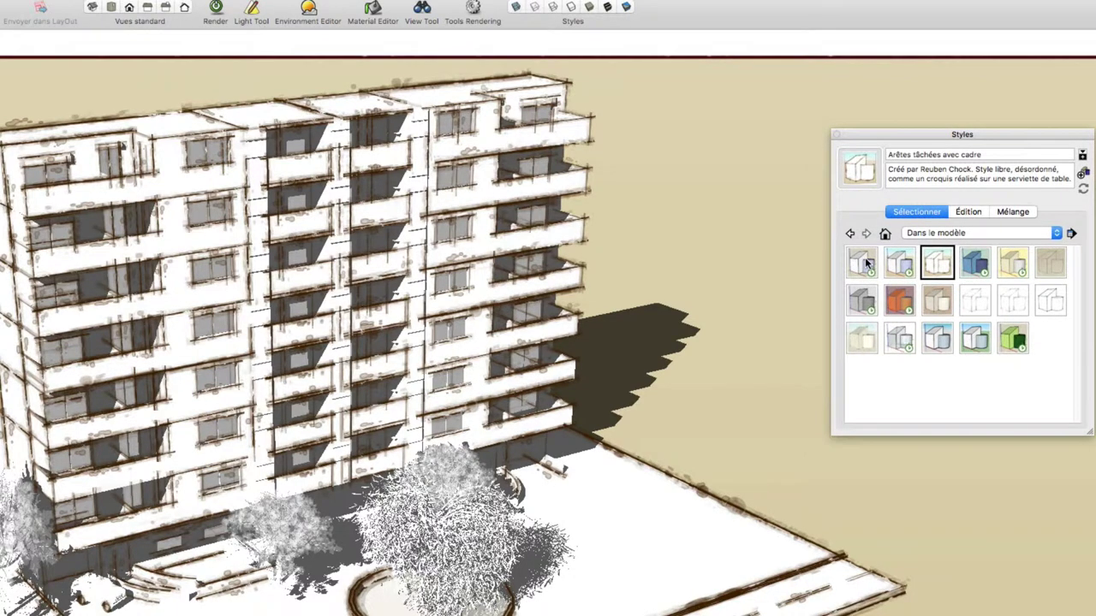
Apply 00 Couleurs par défaut1 and bring up its edge settings.
{"action": "left_click", "coordinate": [867, 264]}
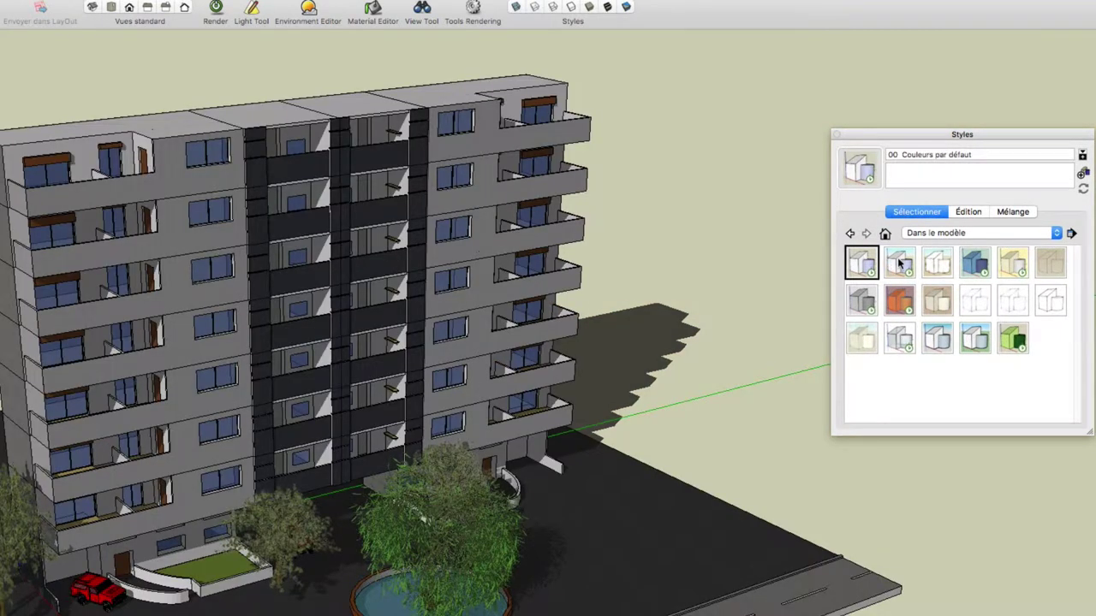
{"action": "left_click", "coordinate": [900, 266]}
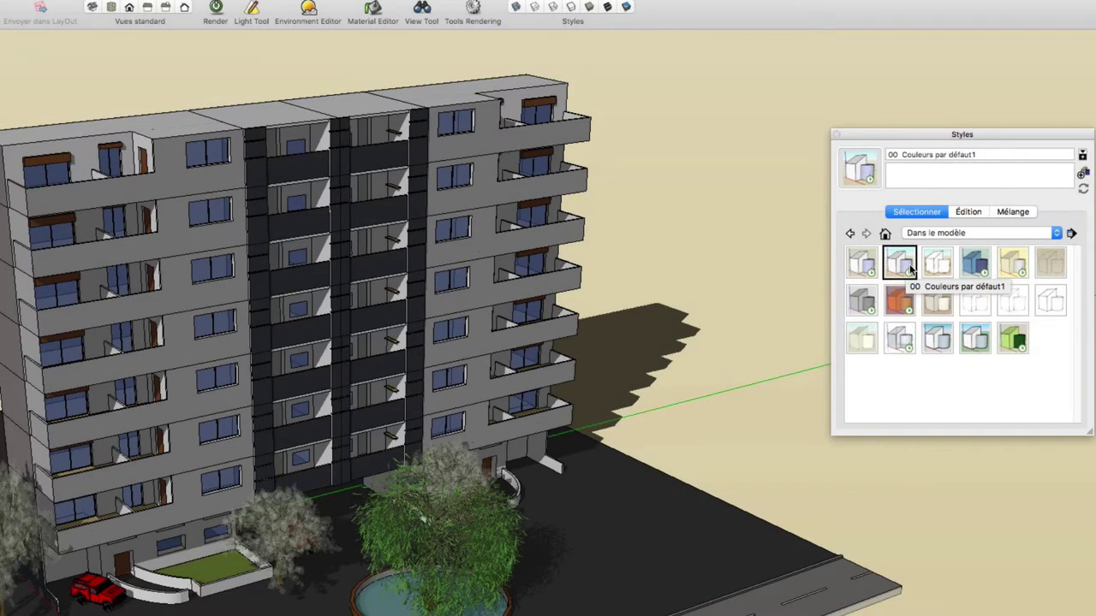
{"action": "left_click", "coordinate": [962, 213]}
{"action": "left_click", "coordinate": [855, 243]}
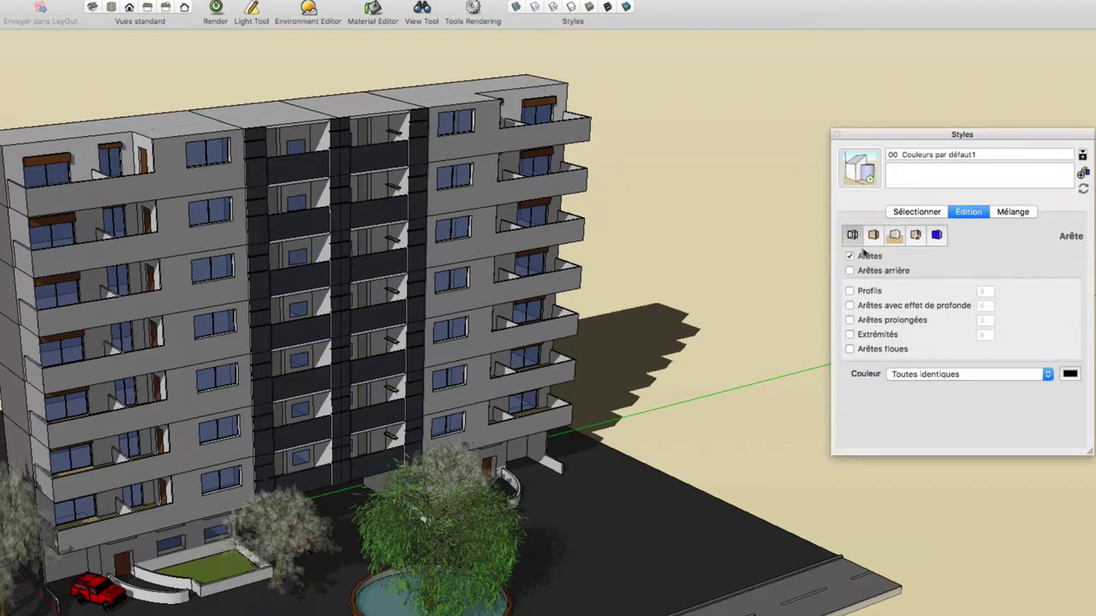
Enable profile outlines and draw a test line along the roof's left edge.
{"action": "left_click", "coordinate": [850, 291]}
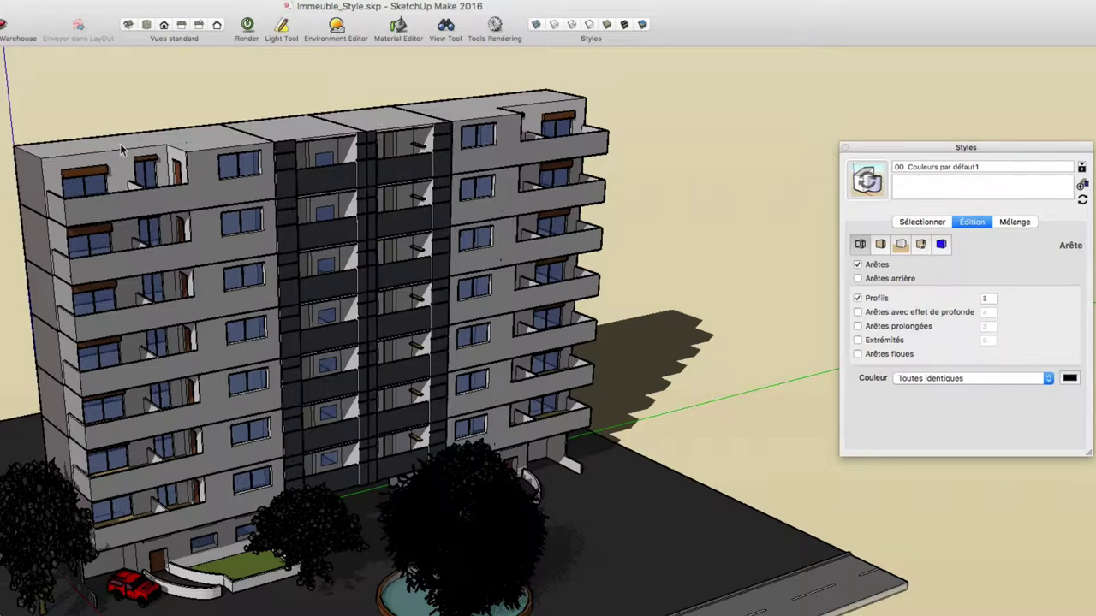
{"action": "key", "text": "l"}
{"action": "left_click", "coordinate": [41, 160]}
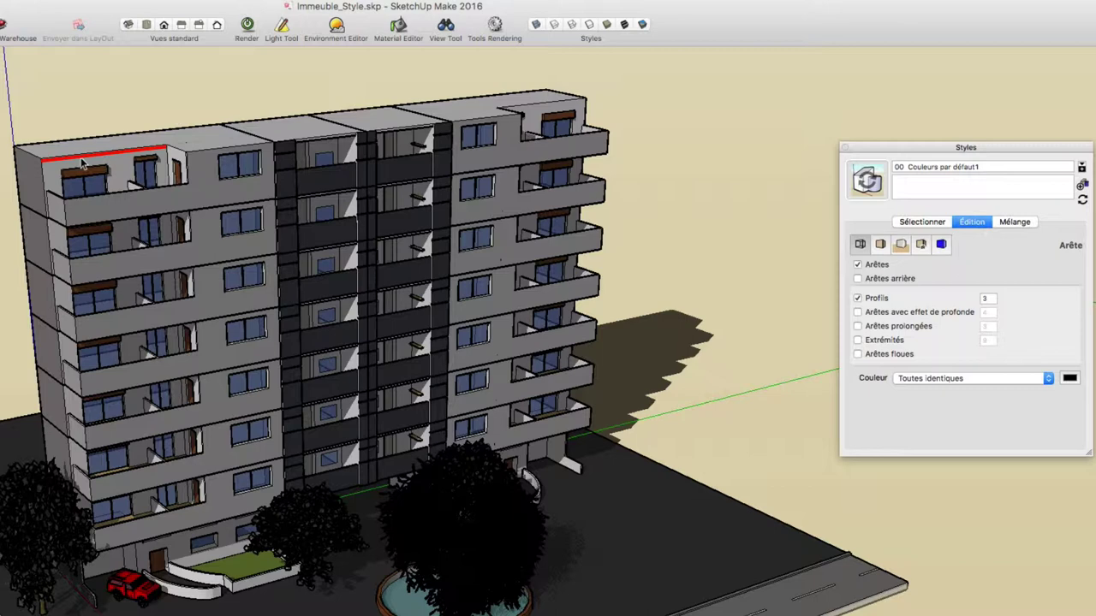
{"action": "left_click", "coordinate": [77, 159]}
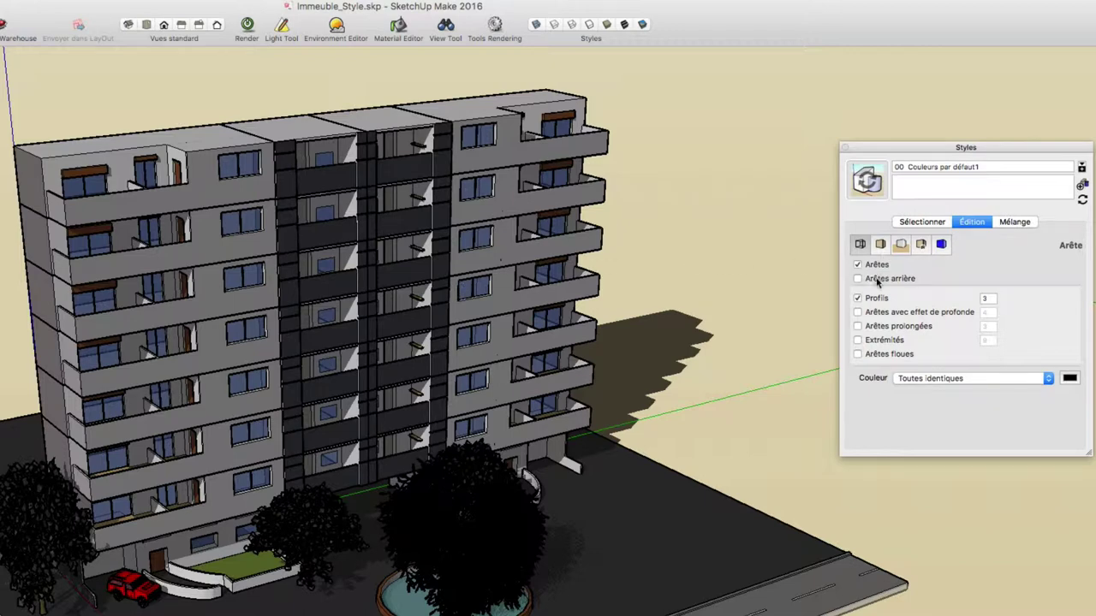
Try a profile thickness of 6, then turn profile outlines off.
{"action": "left_click", "coordinate": [857, 298]}
{"action": "left_click", "coordinate": [985, 300]}
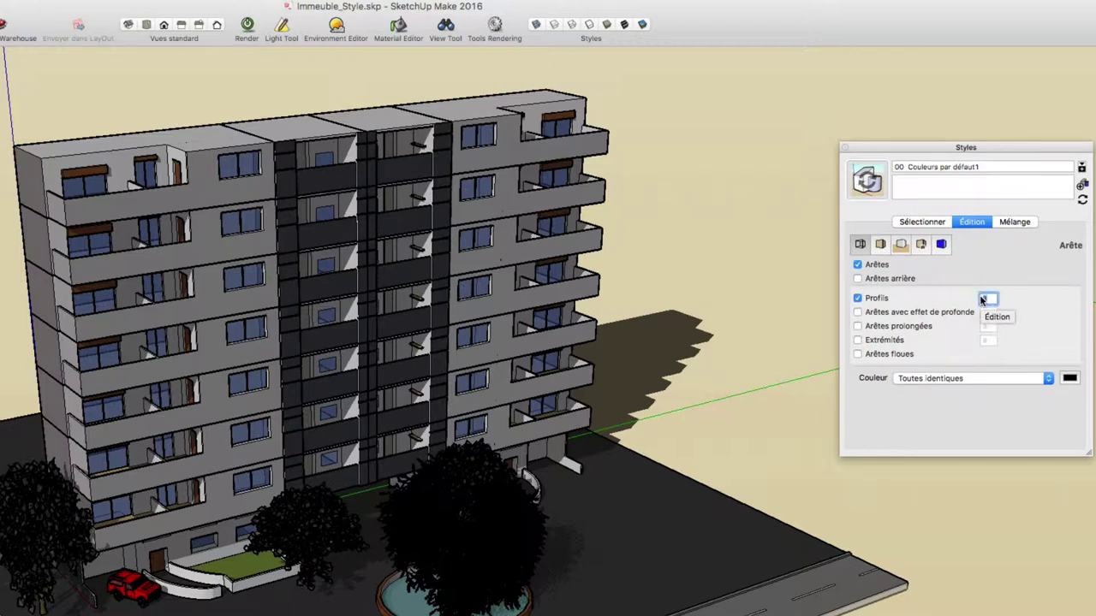
{"action": "type", "text": "6"}
{"action": "key", "text": "Return"}
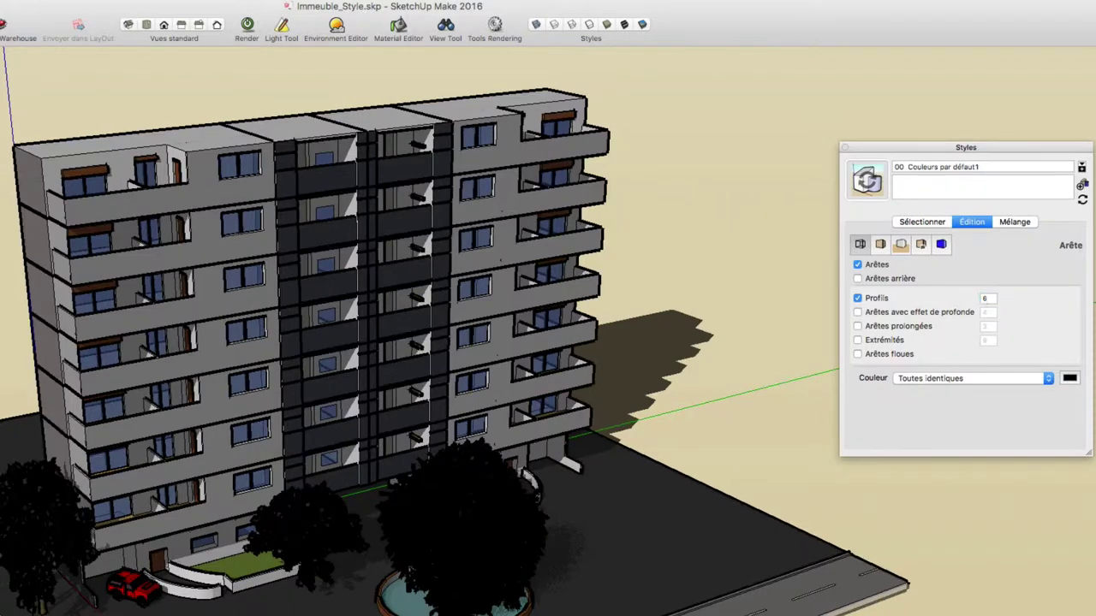
{"action": "left_click", "coordinate": [858, 298]}
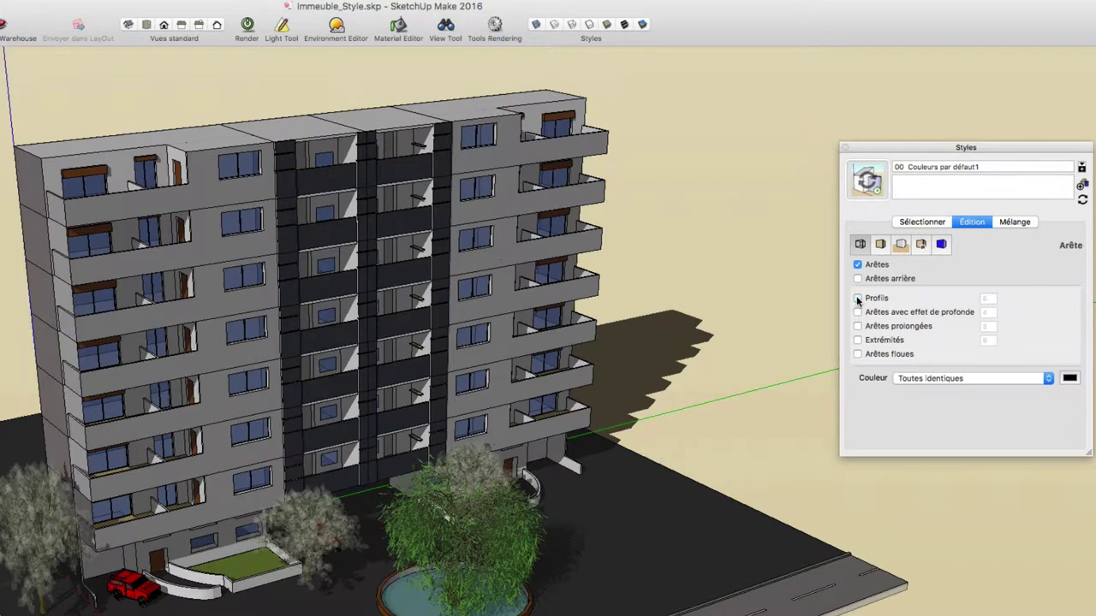
Test Depth cue, Extension and Jitter edge effects, leaving all three off.
{"action": "left_click", "coordinate": [857, 312]}
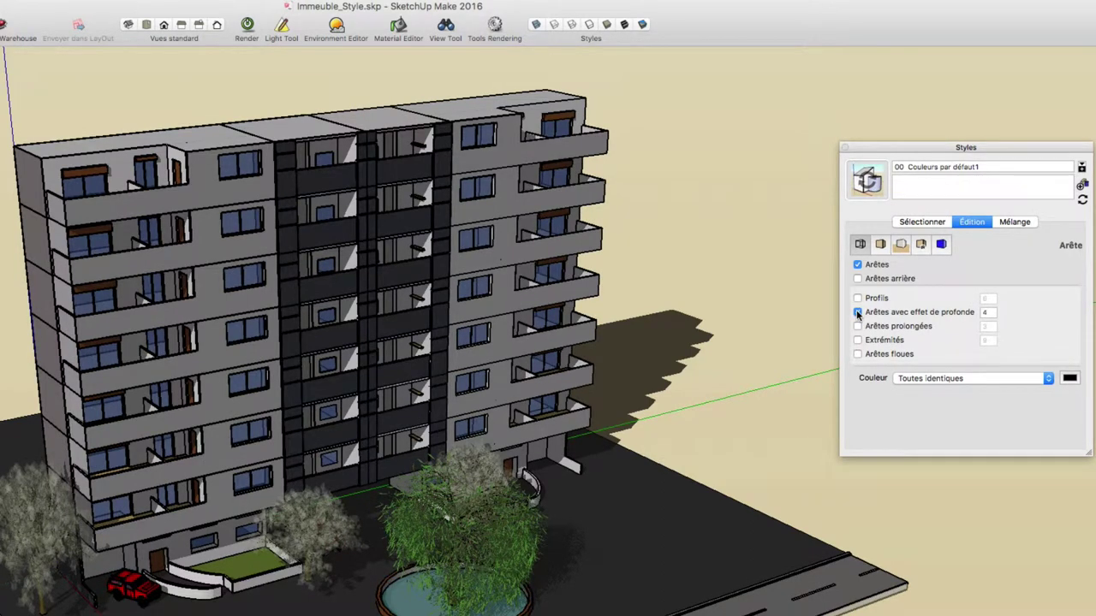
{"action": "left_click", "coordinate": [858, 312]}
{"action": "left_click", "coordinate": [858, 313]}
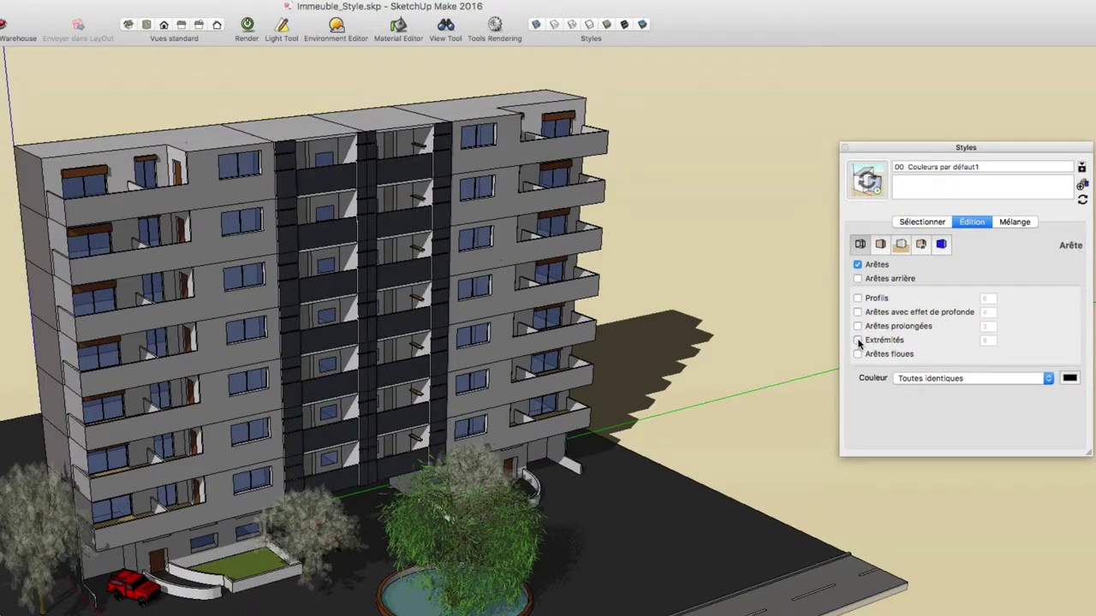
{"action": "left_click", "coordinate": [858, 341]}
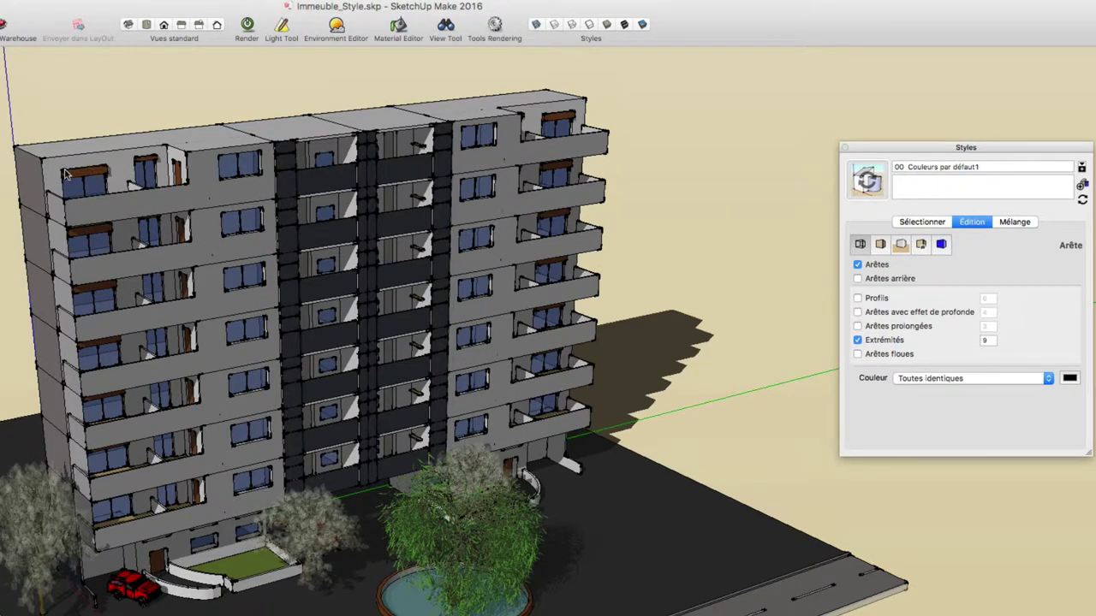
{"action": "left_click", "coordinate": [858, 340]}
{"action": "left_click", "coordinate": [858, 353]}
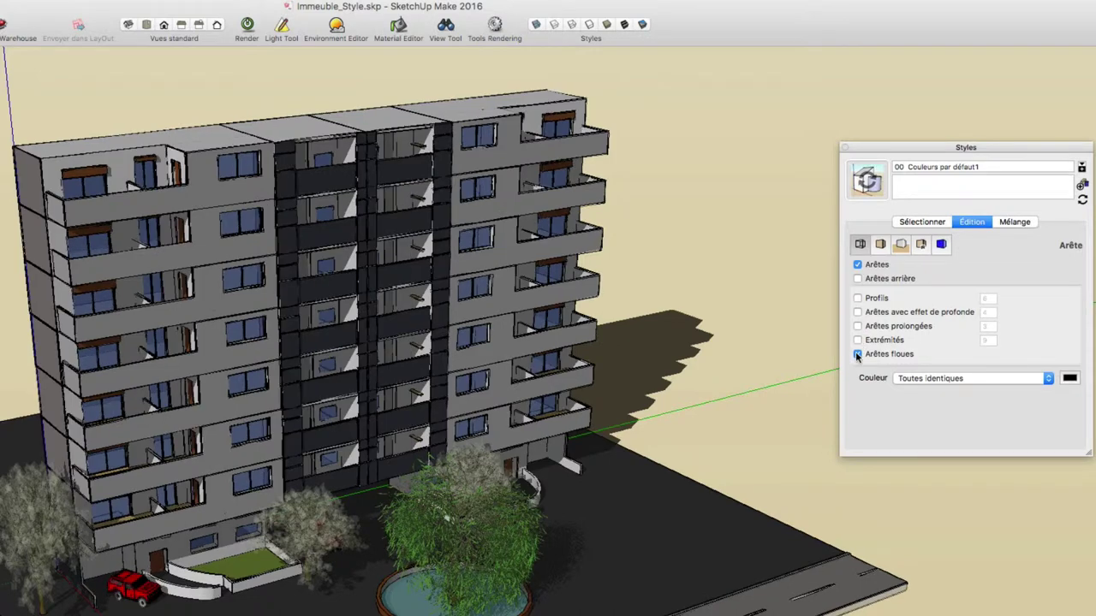
{"action": "left_click", "coordinate": [858, 354]}
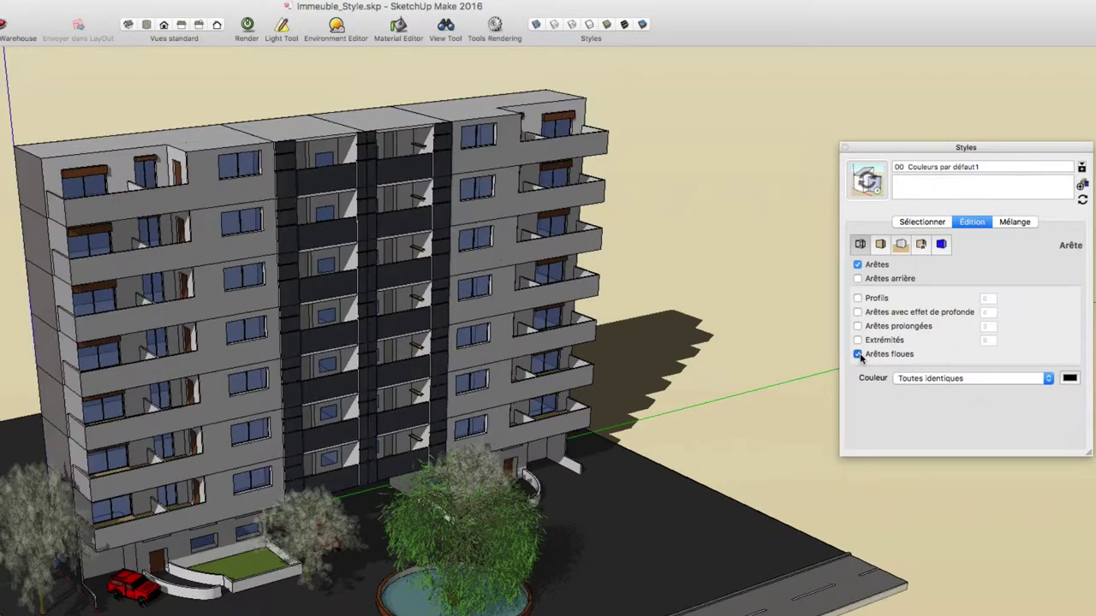
Set the front face colour to Mandarine orange and the back face colour to Maraschino red.
{"action": "left_click", "coordinate": [880, 245]}
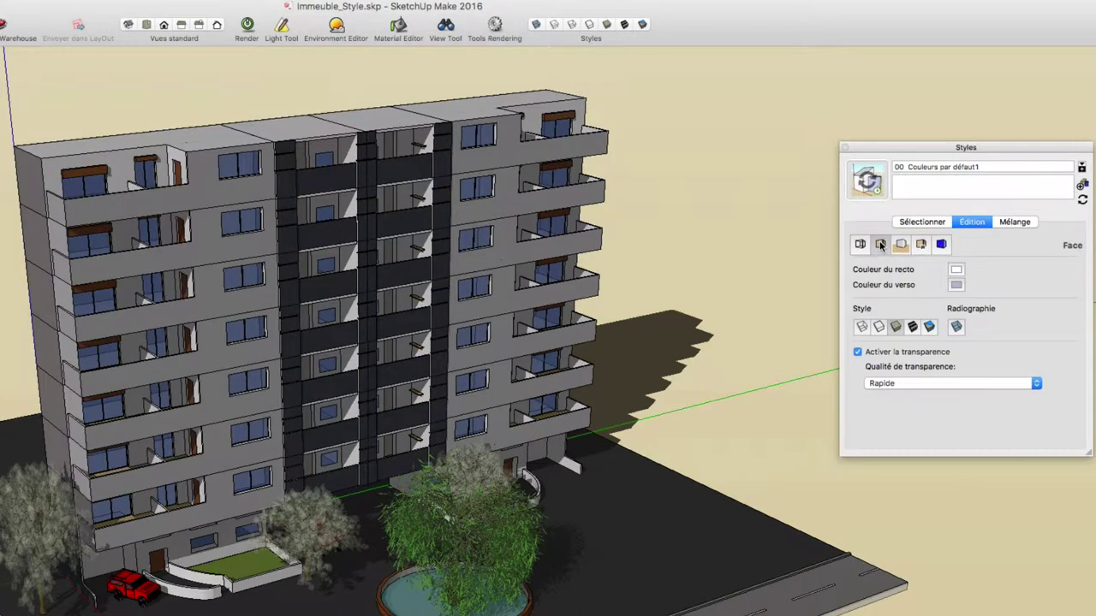
{"action": "scroll", "coordinate": [94, 159], "scroll_direction": "up", "scroll_amount": 2}
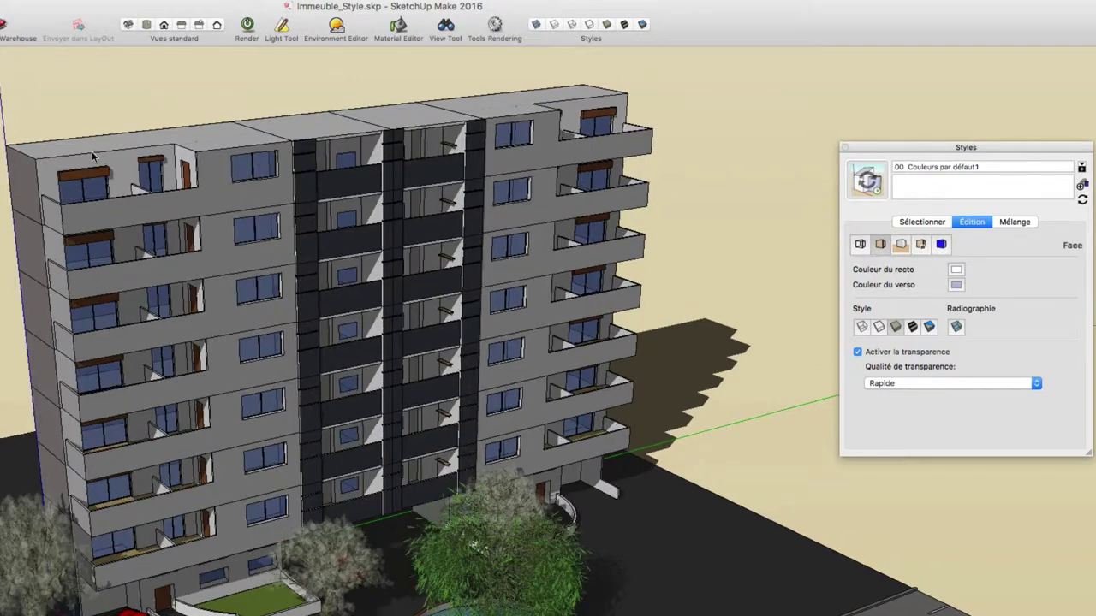
{"action": "scroll", "coordinate": [86, 167], "scroll_direction": "up", "scroll_amount": 3}
{"action": "scroll", "coordinate": [79, 176], "scroll_direction": "up", "scroll_amount": 3}
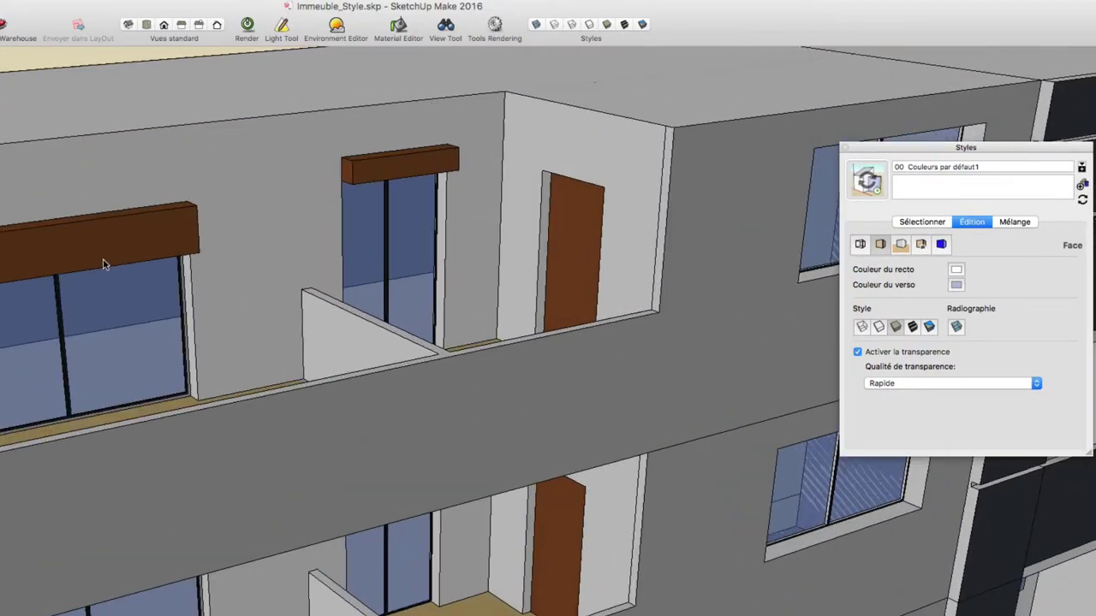
{"action": "scroll", "coordinate": [128, 253], "scroll_direction": "up", "scroll_amount": 1}
{"action": "scroll", "coordinate": [171, 242], "scroll_direction": "up", "scroll_amount": 1}
{"action": "scroll", "coordinate": [182, 241], "scroll_direction": "up", "scroll_amount": 1}
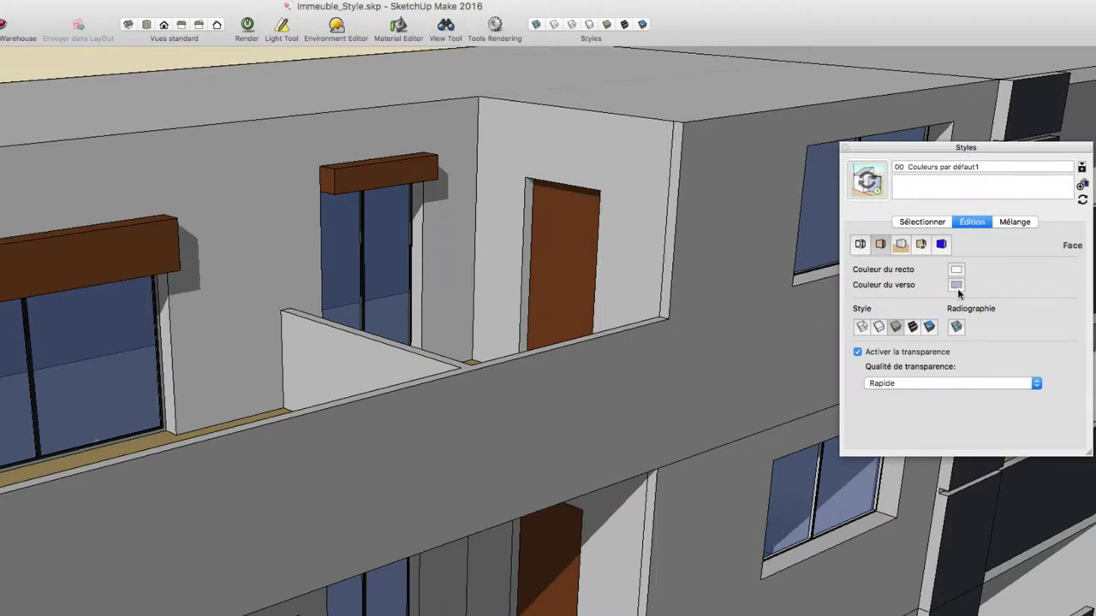
{"action": "left_click", "coordinate": [957, 272]}
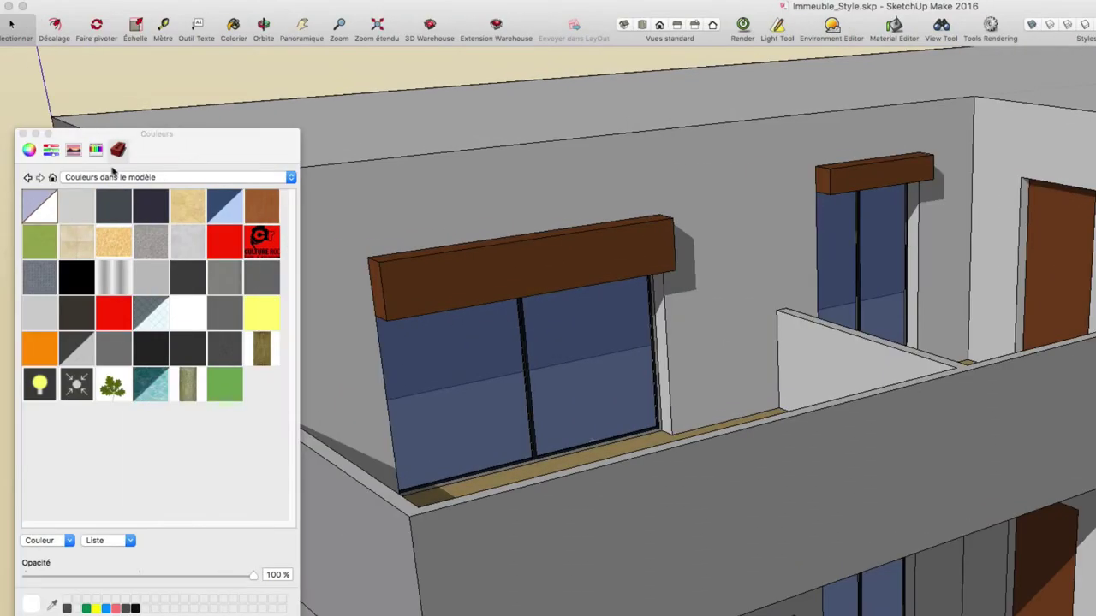
{"action": "left_click", "coordinate": [97, 152]}
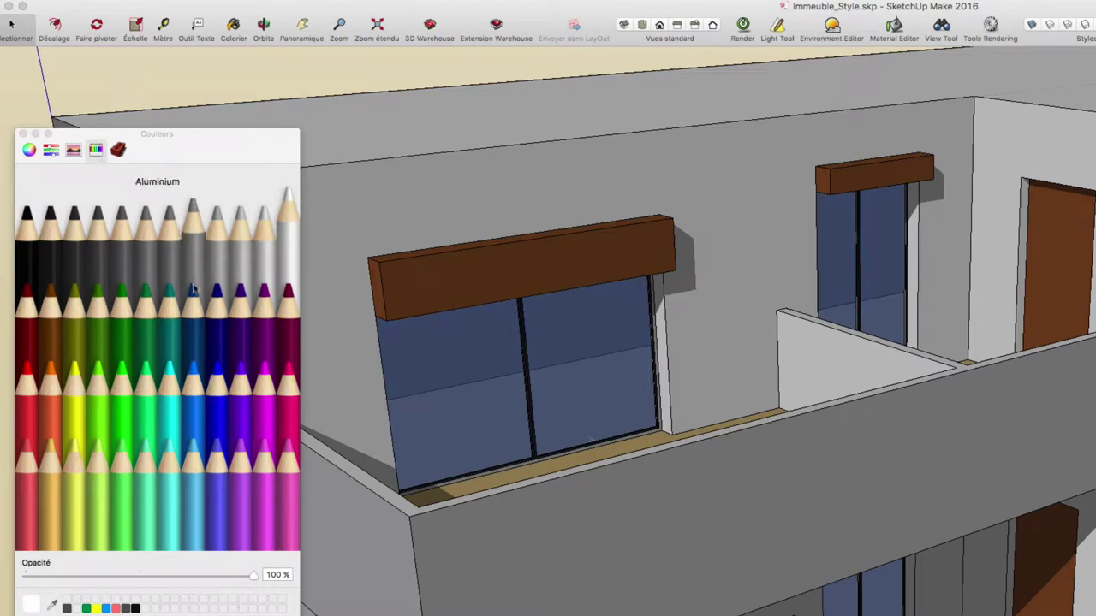
{"action": "left_click", "coordinate": [219, 392]}
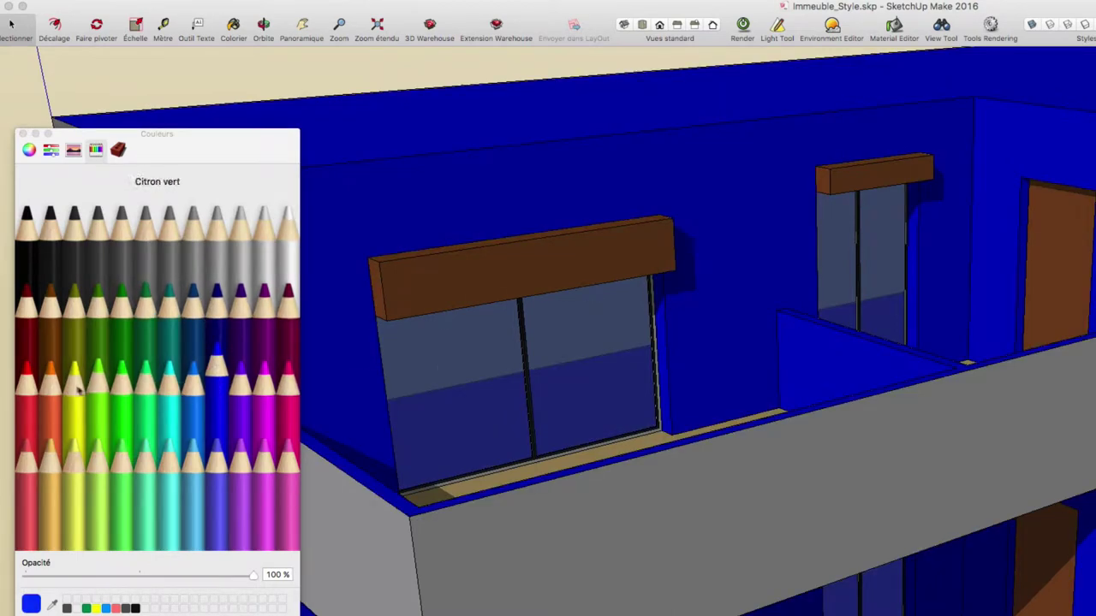
{"action": "left_click", "coordinate": [50, 377]}
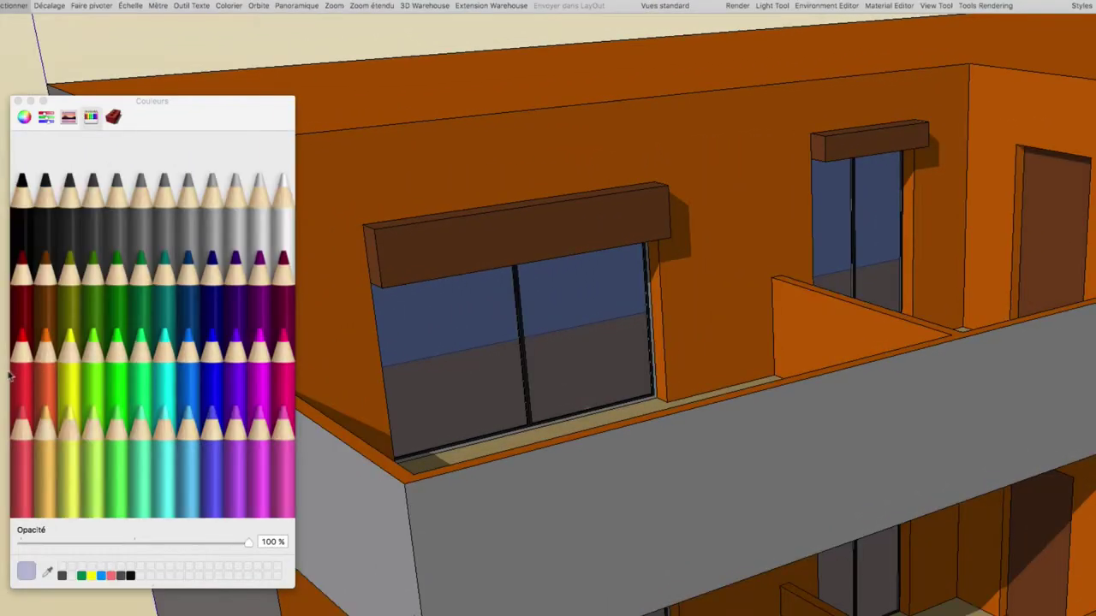
{"action": "left_click", "coordinate": [23, 364]}
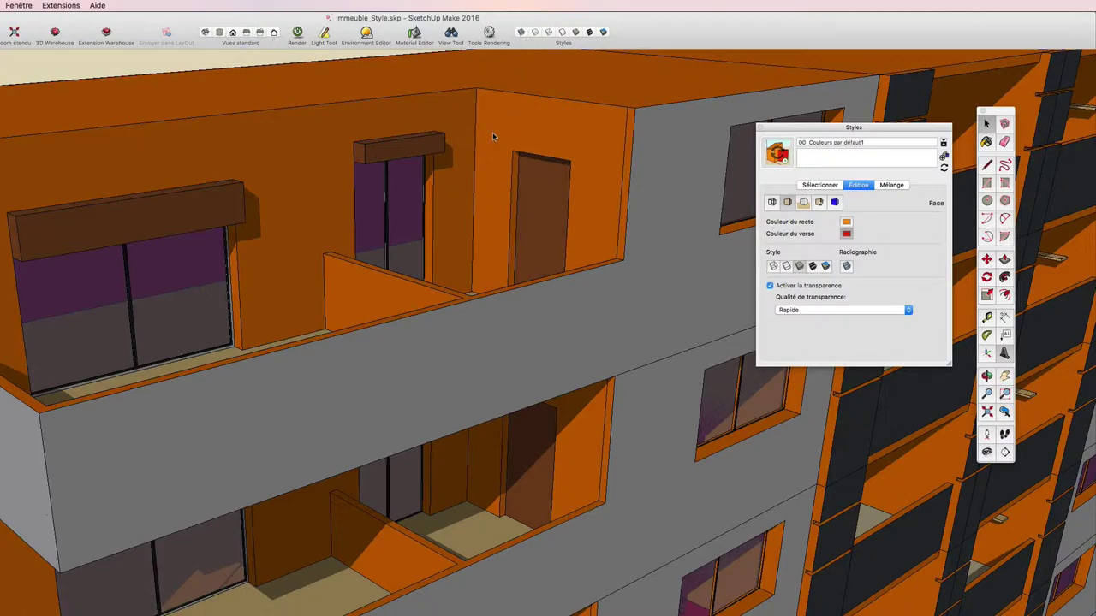
{"action": "scroll", "coordinate": [493, 132], "scroll_direction": "down", "scroll_amount": 5}
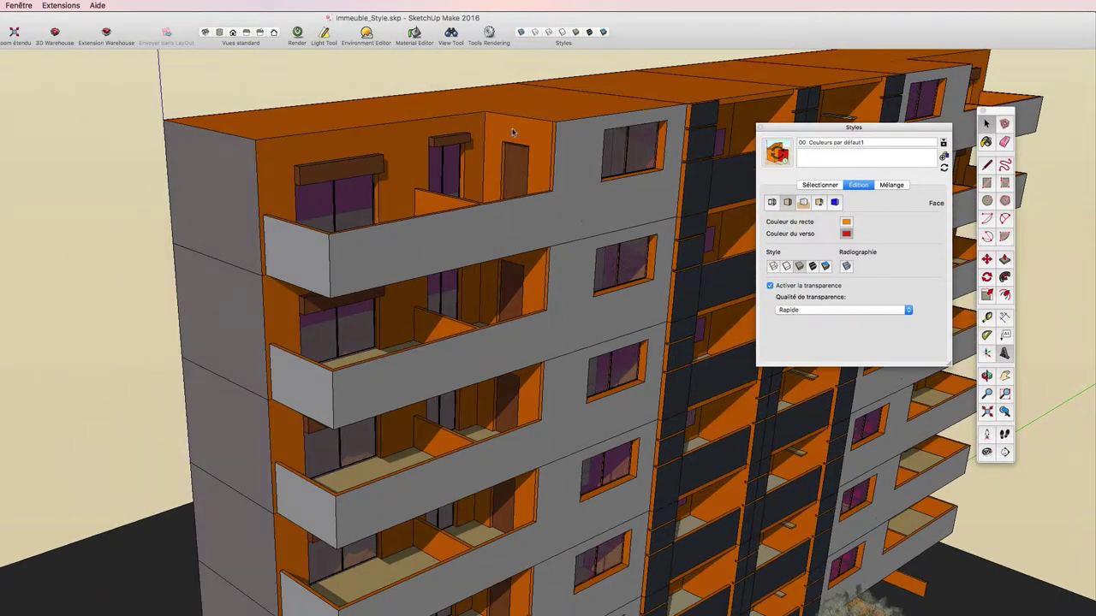
{"action": "mouse_move", "coordinate": [493, 137]}
{"action": "middle_mouse_down"}
{"action": "mouse_move", "coordinate": [432, 211]}
{"action": "mouse_move", "coordinate": [507, 178]}
{"action": "mouse_move", "coordinate": [489, 179]}
{"action": "middle_mouse_up"}
{"action": "left_click", "coordinate": [799, 266]}
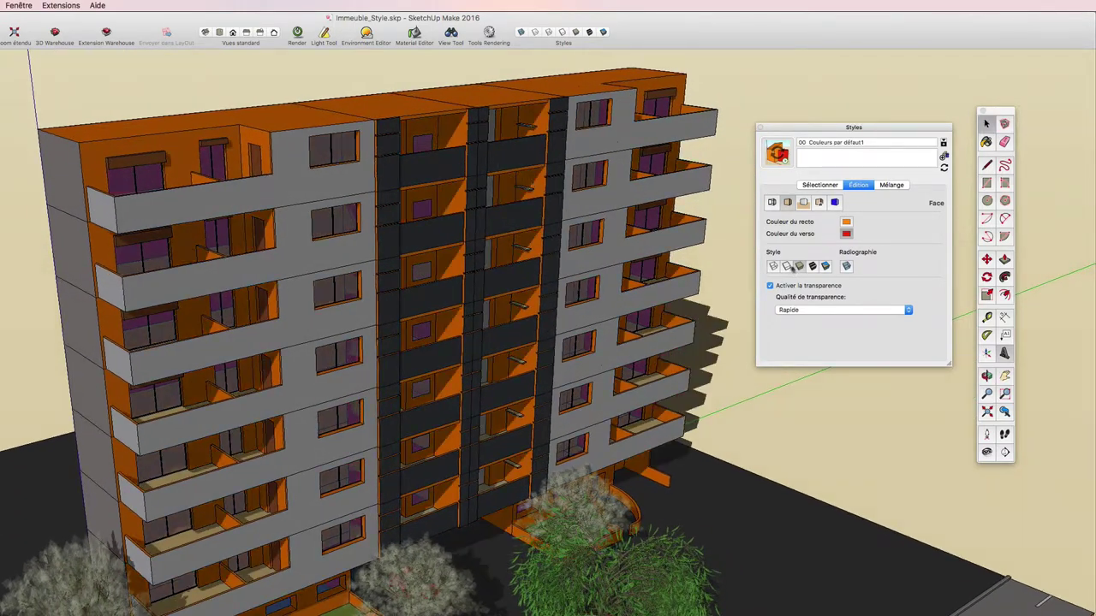
{"action": "left_click", "coordinate": [522, 32]}
{"action": "left_click", "coordinate": [523, 33]}
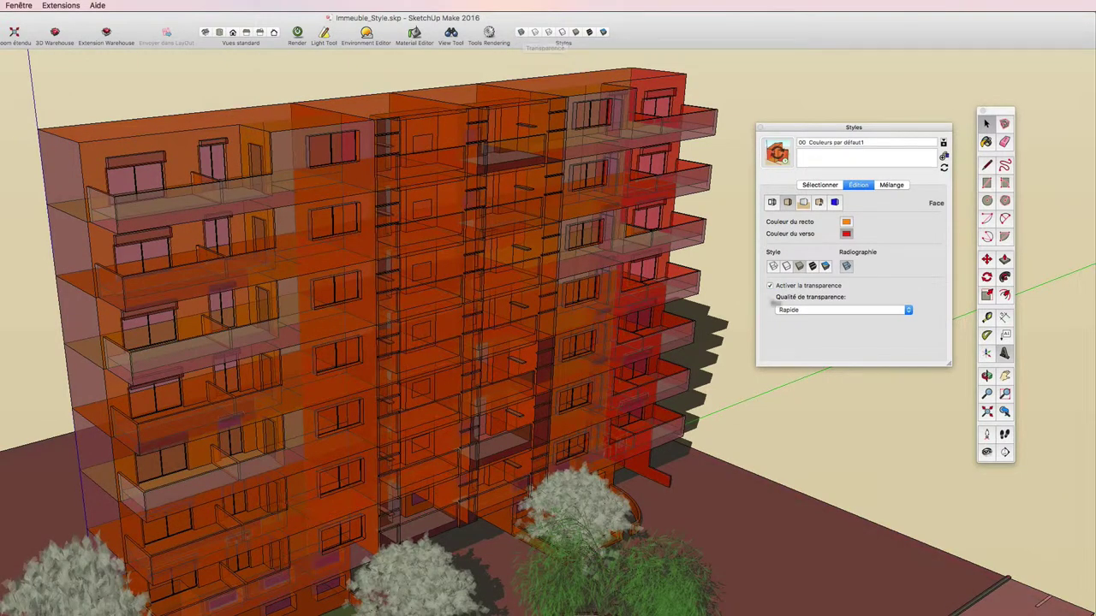
{"action": "left_click", "coordinate": [817, 310]}
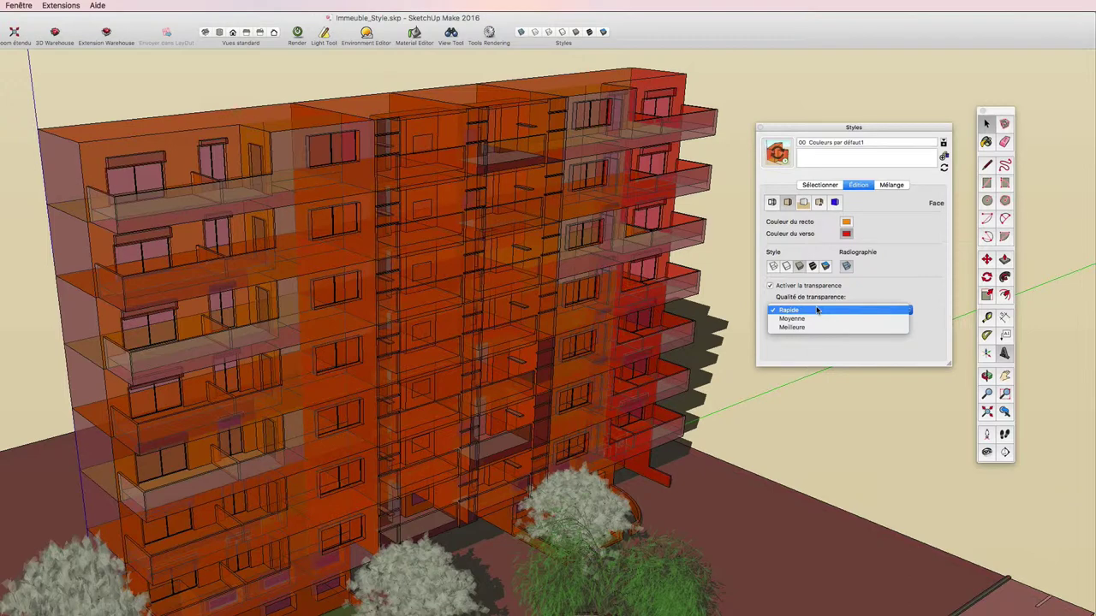
{"action": "left_click", "coordinate": [875, 292]}
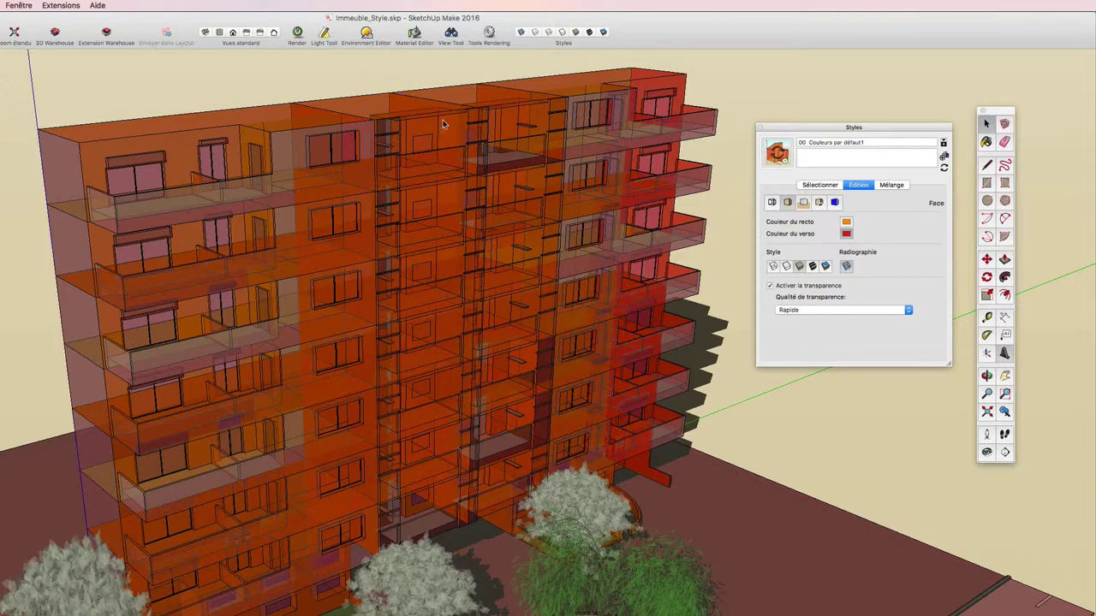
{"action": "left_click", "coordinate": [521, 33]}
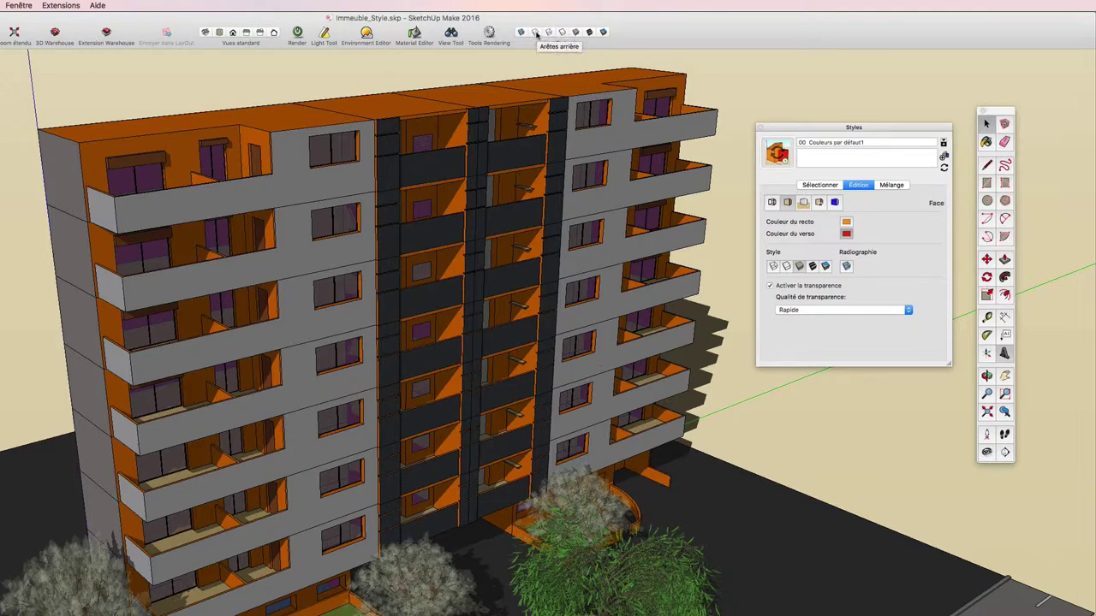
{"action": "left_click", "coordinate": [535, 33]}
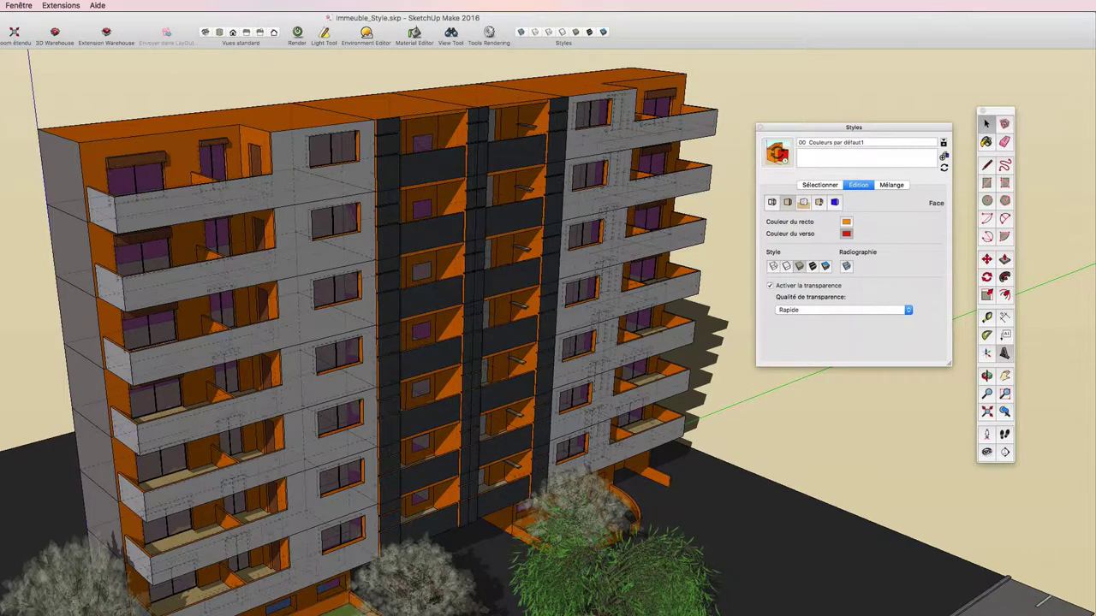
{"action": "left_click", "coordinate": [536, 33]}
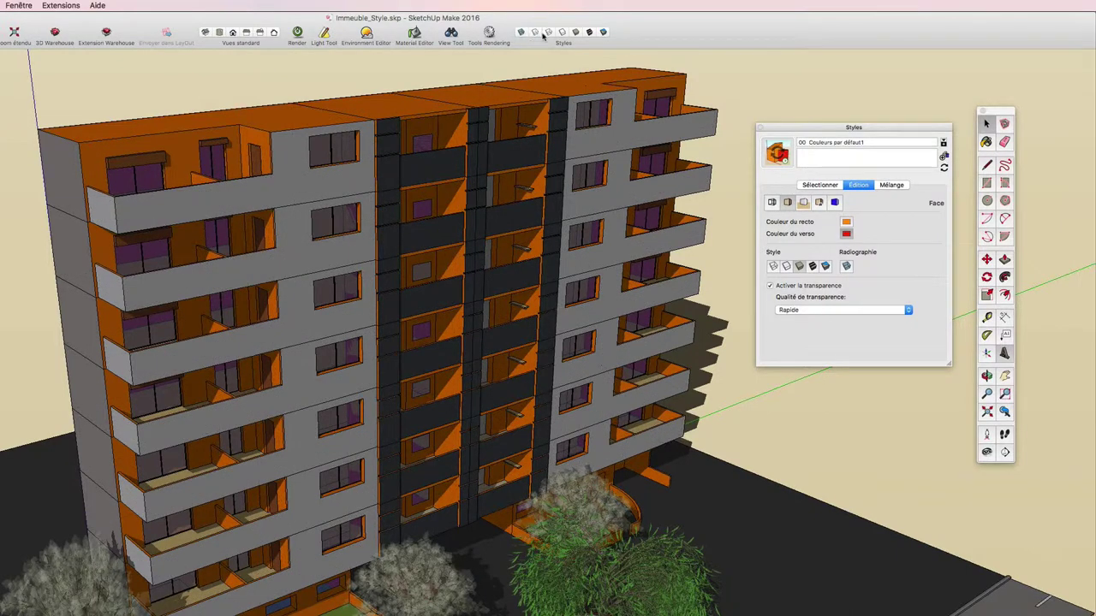
{"action": "left_click", "coordinate": [549, 33]}
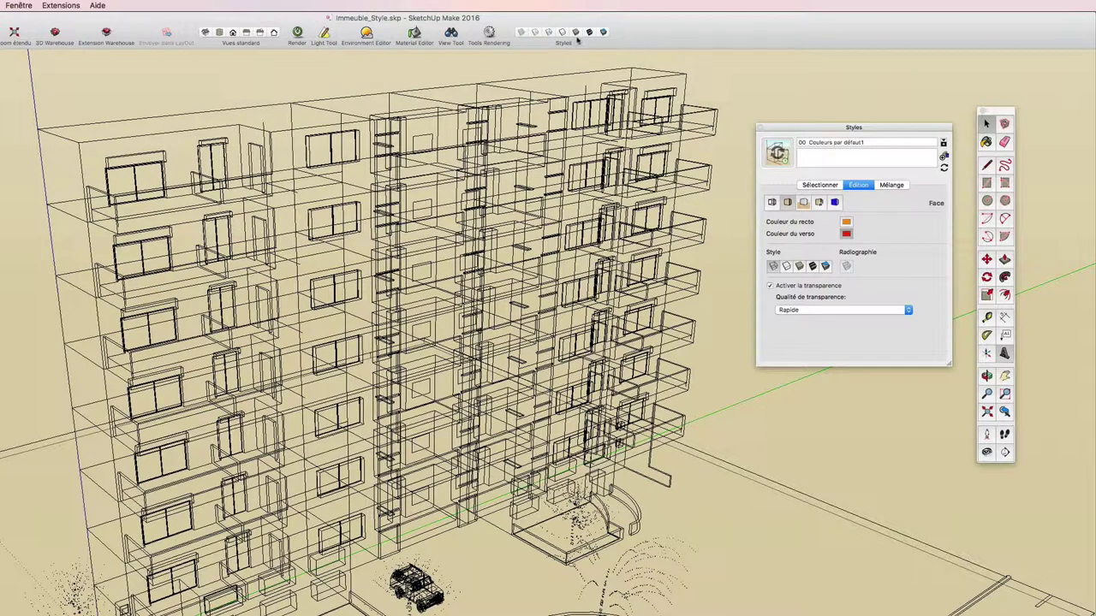
{"action": "left_click", "coordinate": [576, 33]}
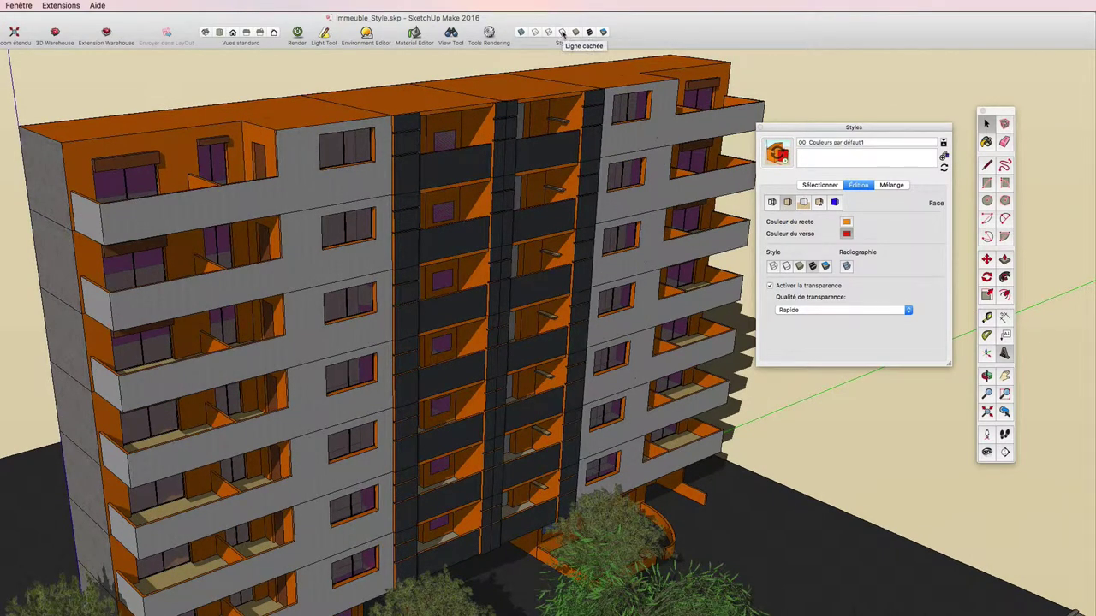
{"action": "left_click", "coordinate": [561, 32]}
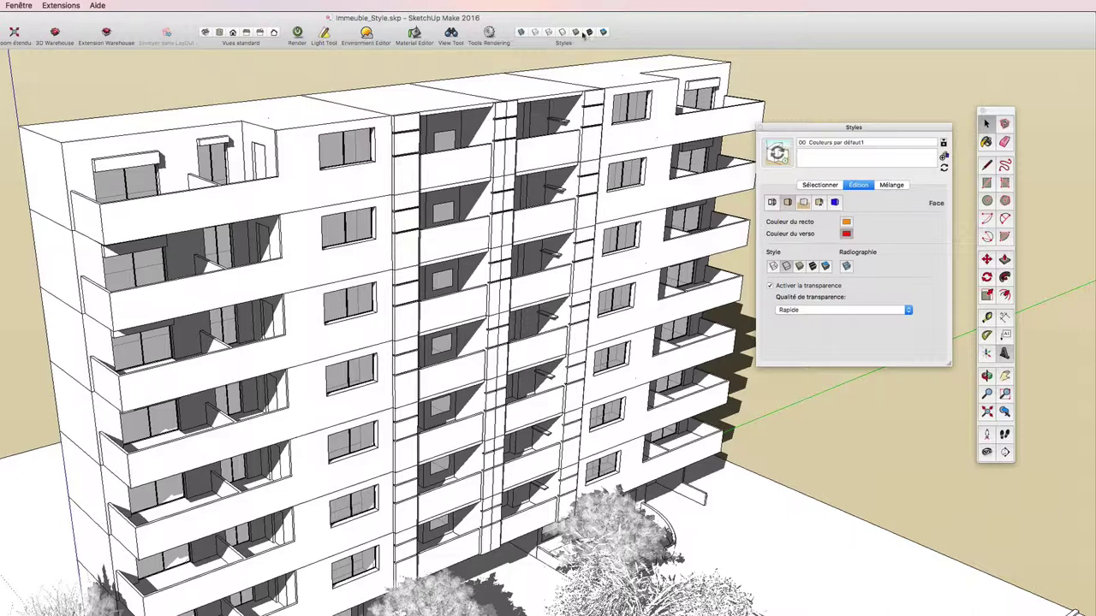
{"action": "left_click", "coordinate": [589, 32]}
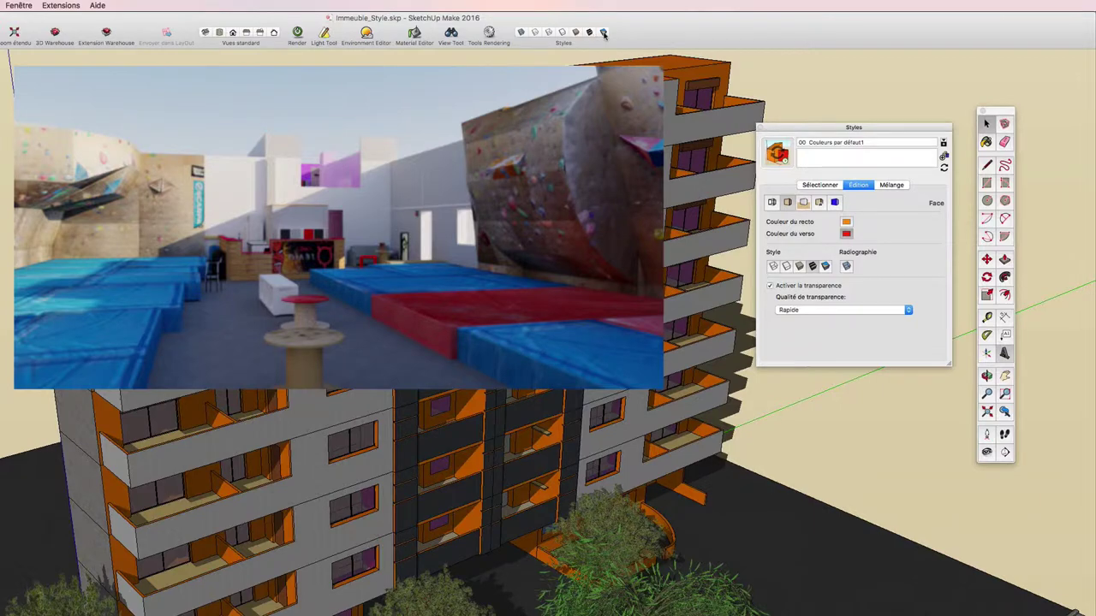
Preview the building in Monochrome, then return to Shaded with Textures while orbiting.
{"action": "left_click", "coordinate": [603, 32]}
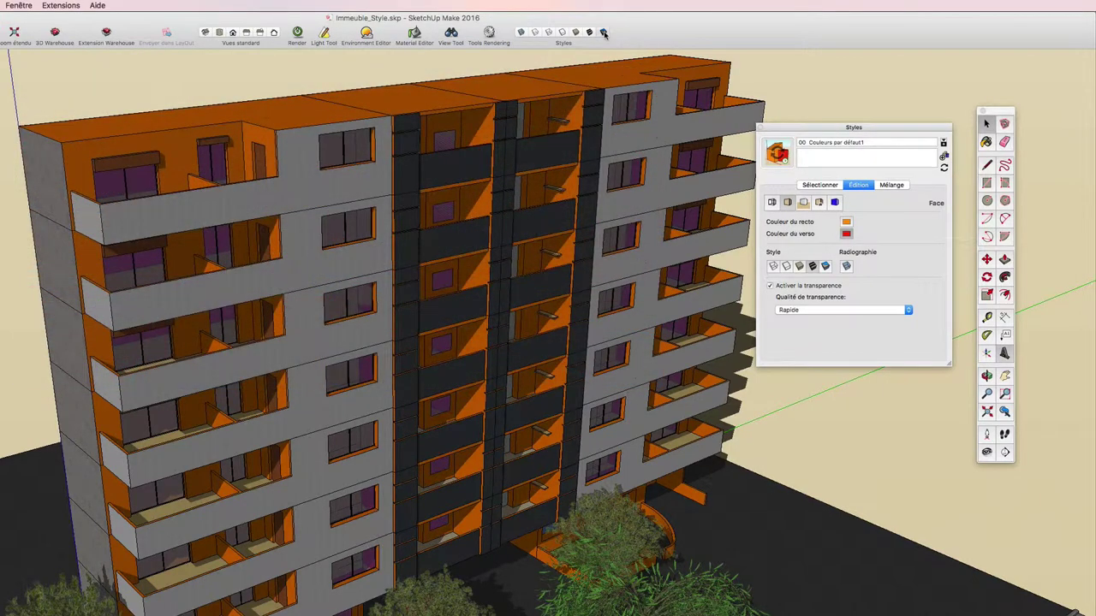
{"action": "key", "text": "o"}
{"action": "mouse_move", "coordinate": [544, 112]}
{"action": "left_mouse_down"}
{"action": "mouse_move", "coordinate": [683, 141]}
{"action": "mouse_move", "coordinate": [616, 51]}
{"action": "left_mouse_up"}
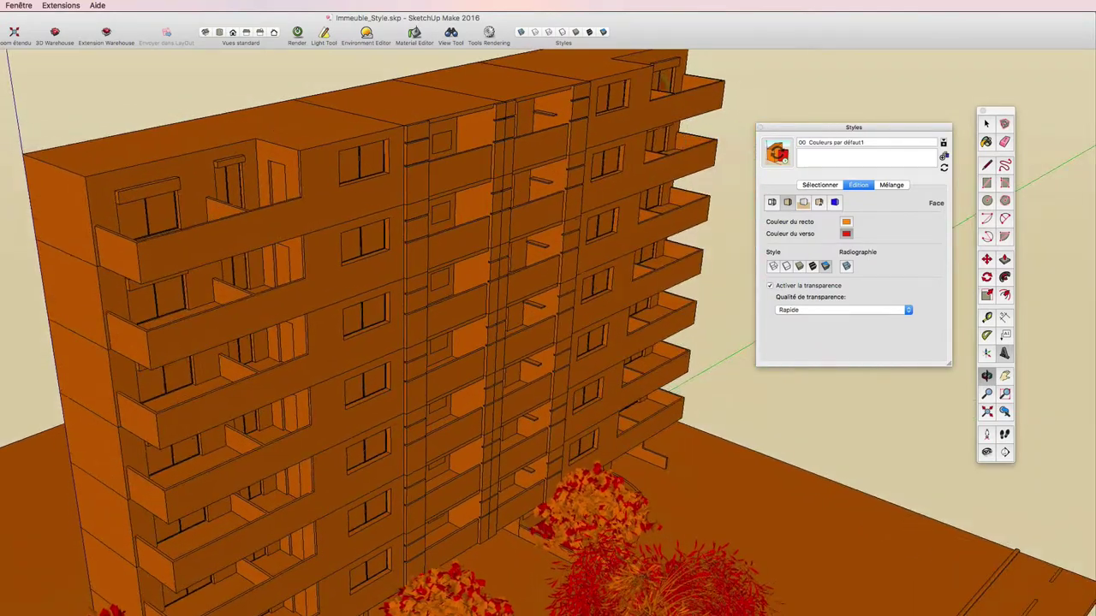
{"action": "left_click", "coordinate": [606, 32]}
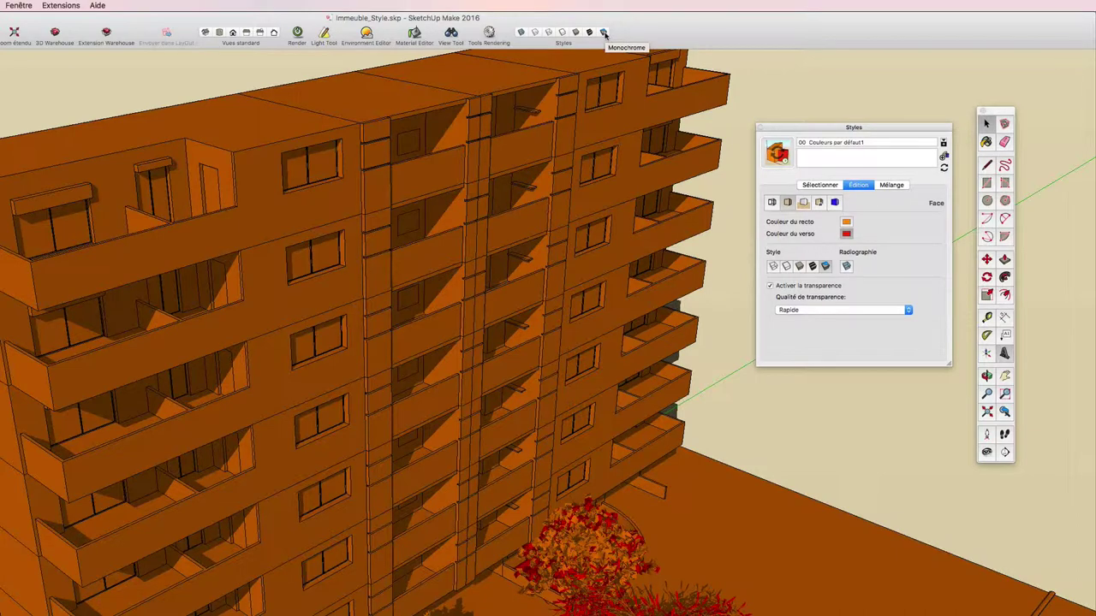
{"action": "left_click", "coordinate": [589, 33]}
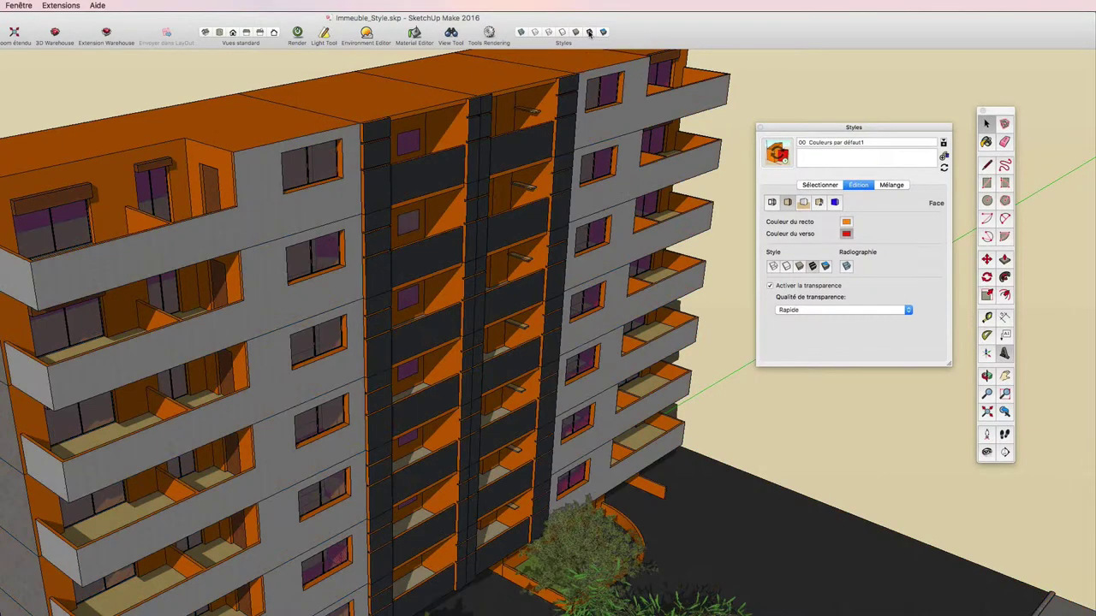
{"action": "middle_click_drag", "start_coordinate": [616, 214], "coordinate": [846, 229]}
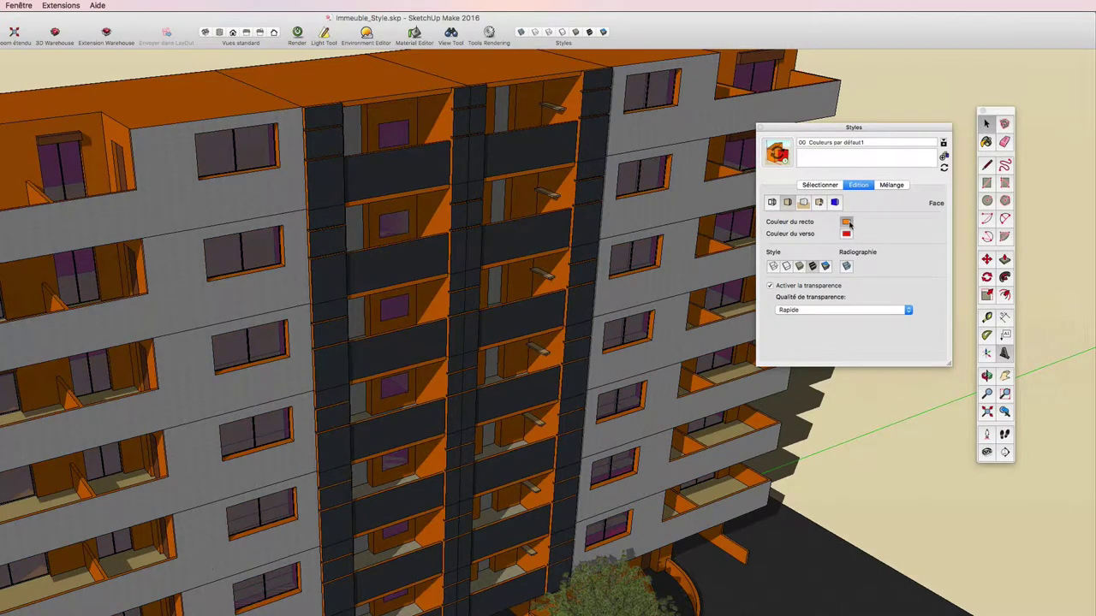
Undo back to the default front and back face colours and show the watermark settings.
{"action": "key", "text": "super+z"}
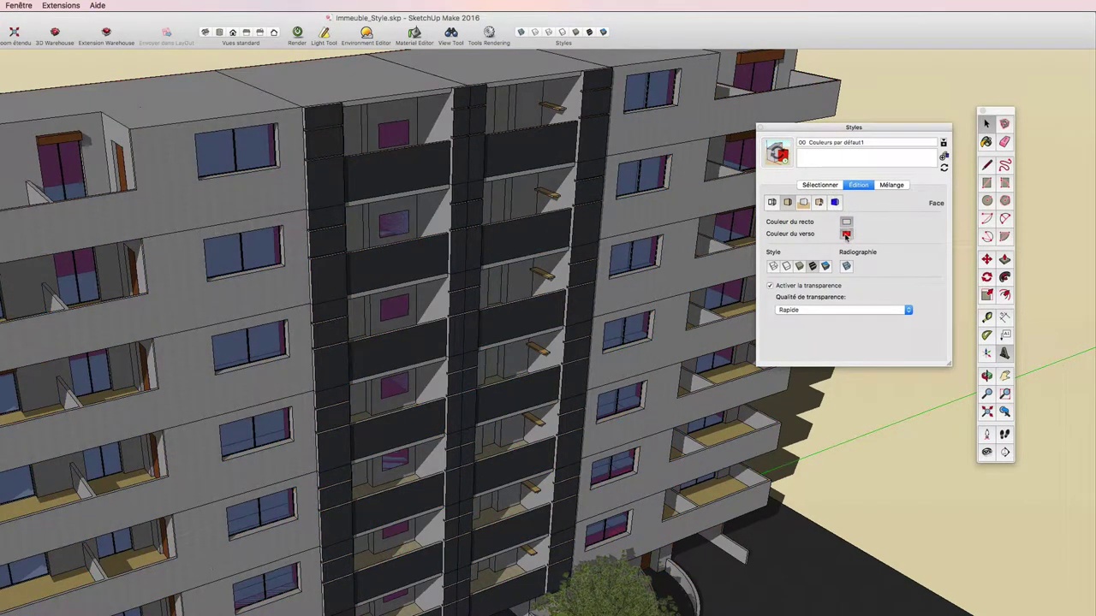
{"action": "key", "text": "super+z"}
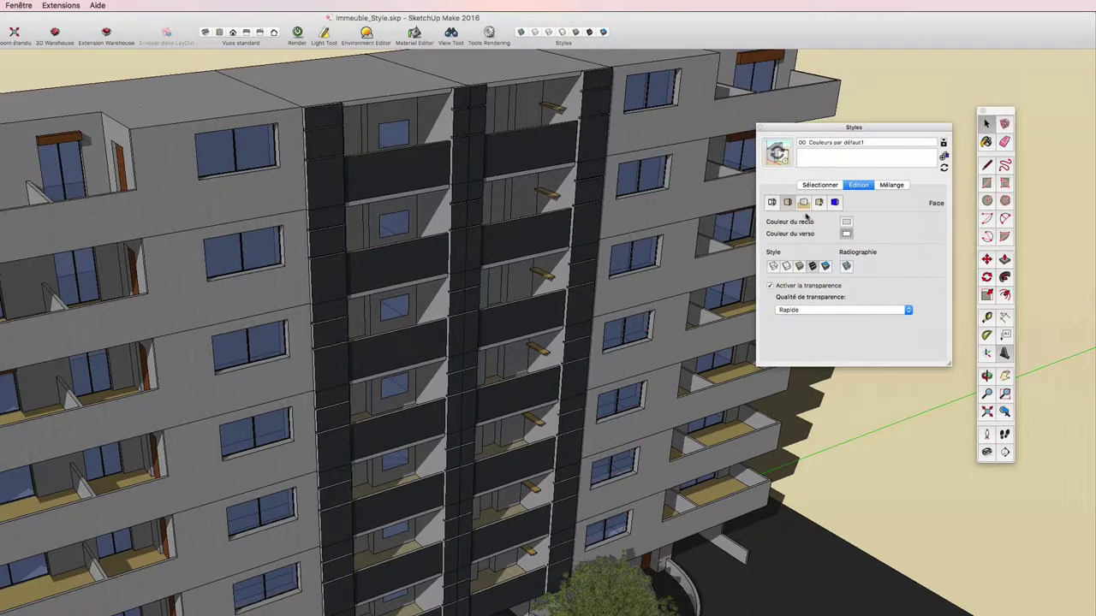
{"action": "left_click", "coordinate": [803, 202]}
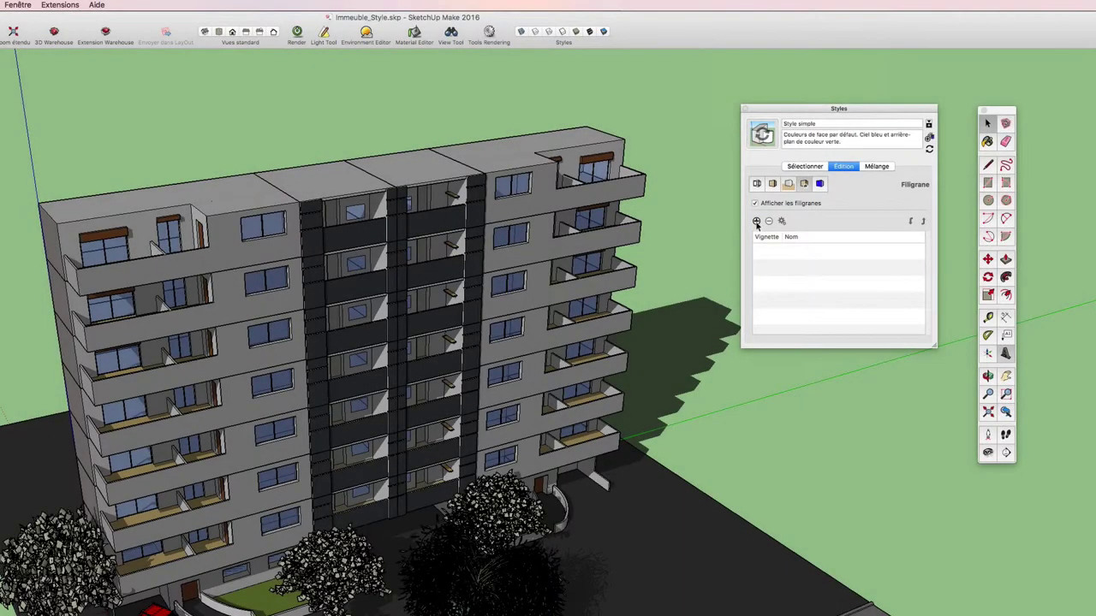
Add SketchUp-Logo.png as a background watermark with a lowered blend.
{"action": "left_click", "coordinate": [756, 222]}
{"action": "scroll", "coordinate": [376, 313], "scroll_direction": "down", "scroll_amount": 5}
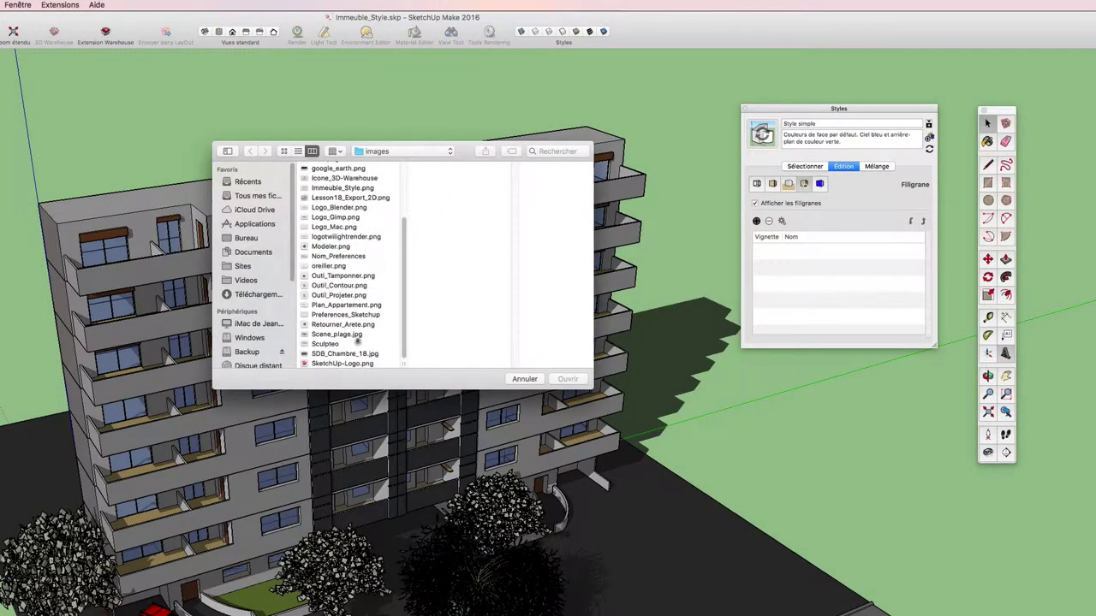
{"action": "left_click", "coordinate": [341, 364]}
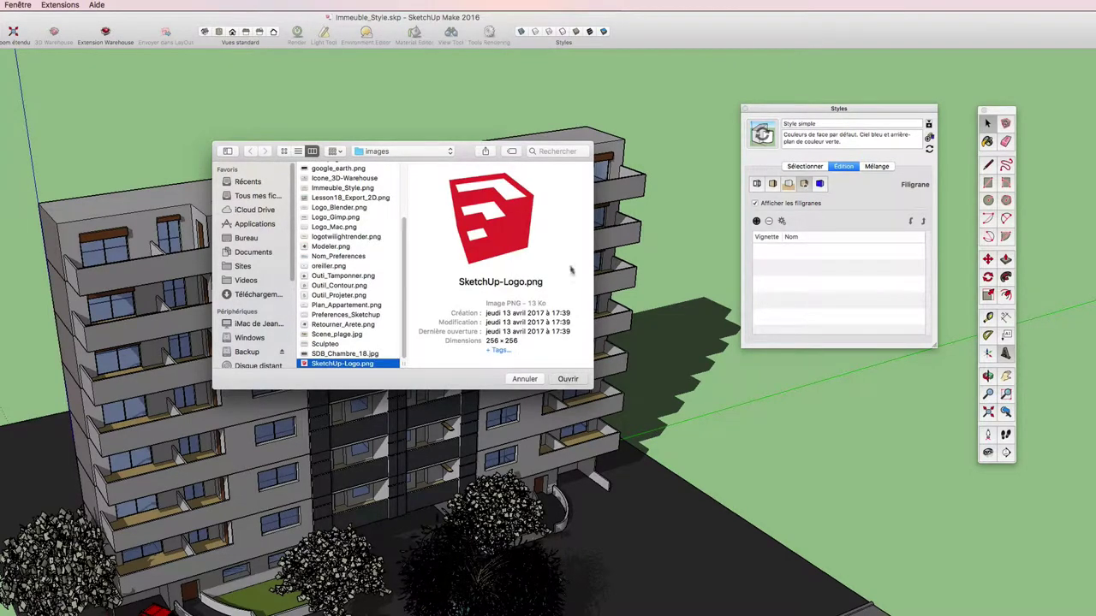
{"action": "key", "text": "Return"}
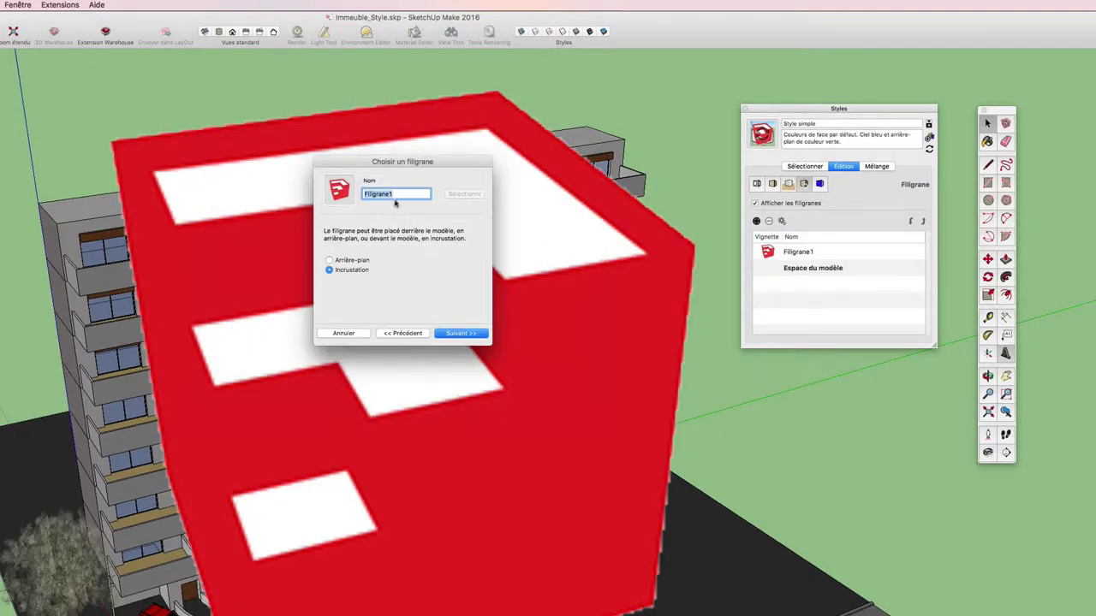
{"action": "left_click", "coordinate": [329, 261]}
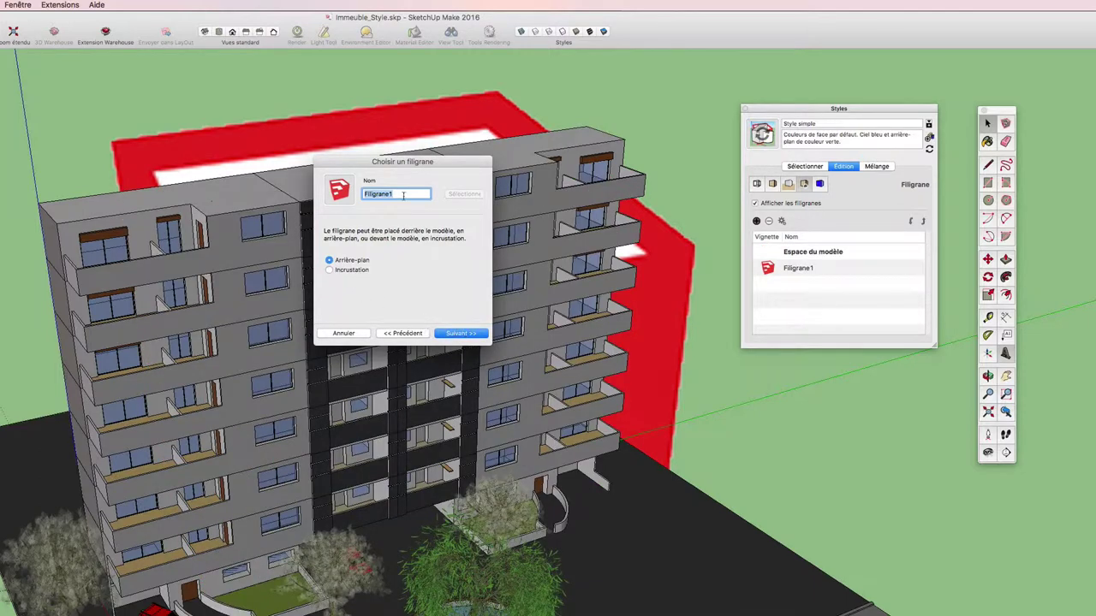
{"action": "left_click", "coordinate": [463, 334]}
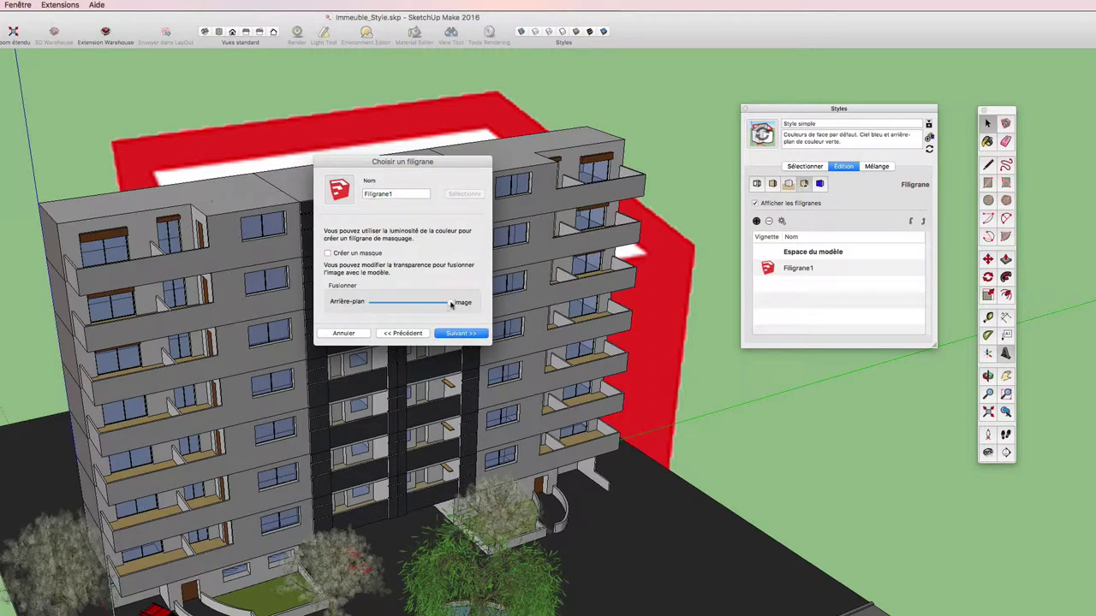
{"action": "mouse_move", "coordinate": [448, 304]}
{"action": "left_mouse_down"}
{"action": "mouse_move", "coordinate": [401, 304]}
{"action": "mouse_move", "coordinate": [438, 303]}
{"action": "mouse_move", "coordinate": [413, 303]}
{"action": "left_mouse_up"}
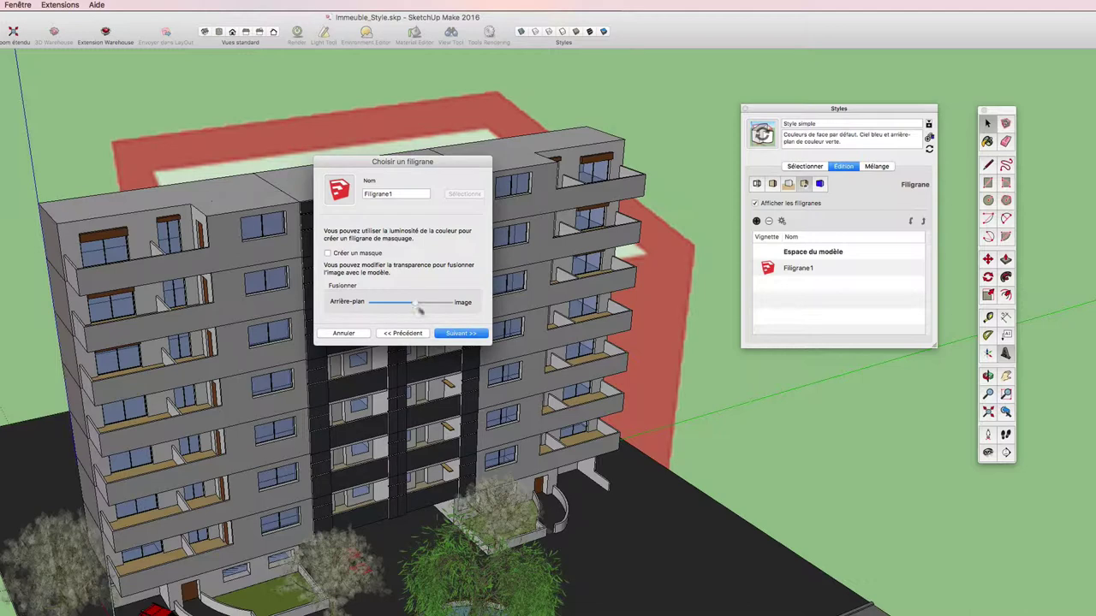
Position the watermark at the screen's top-left, finish, and open Filigrane1's settings.
{"action": "left_click", "coordinate": [462, 334]}
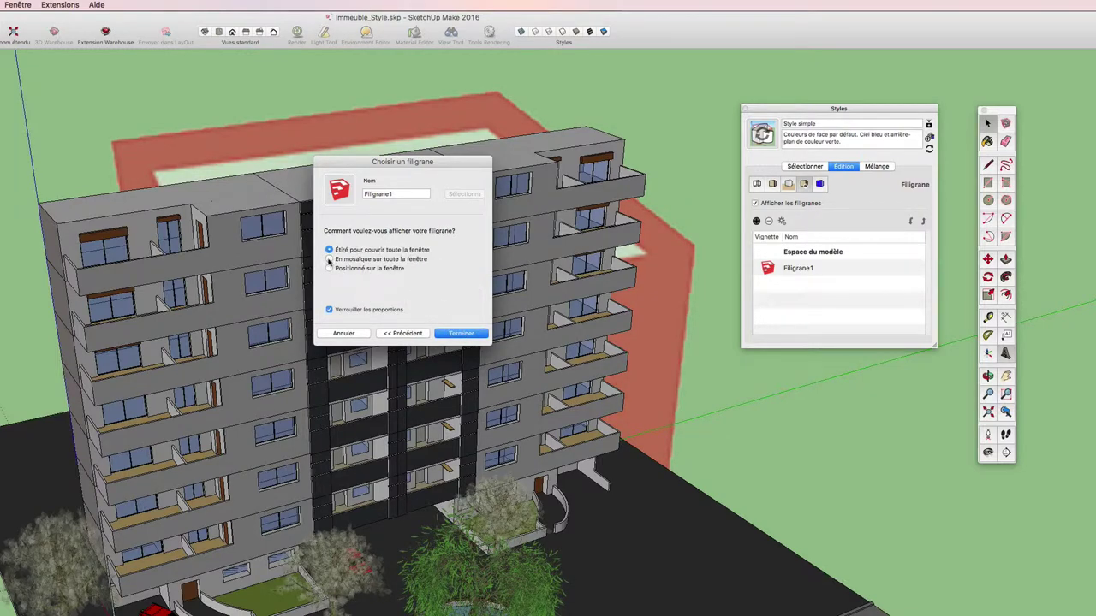
{"action": "left_click", "coordinate": [330, 259]}
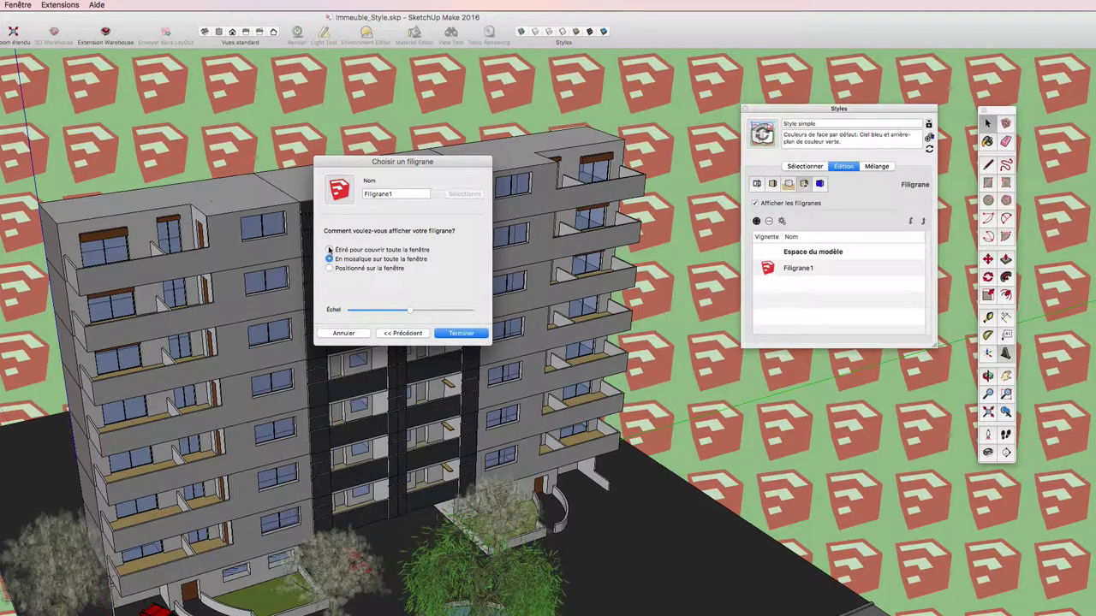
{"action": "left_click", "coordinate": [329, 269]}
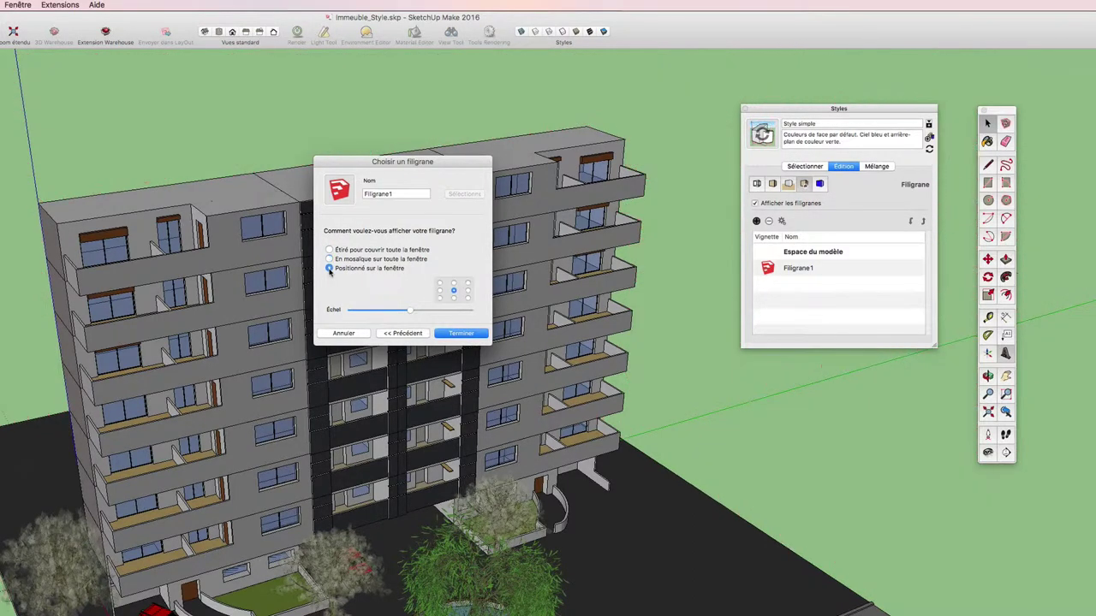
{"action": "left_click", "coordinate": [453, 285]}
{"action": "left_click", "coordinate": [440, 283]}
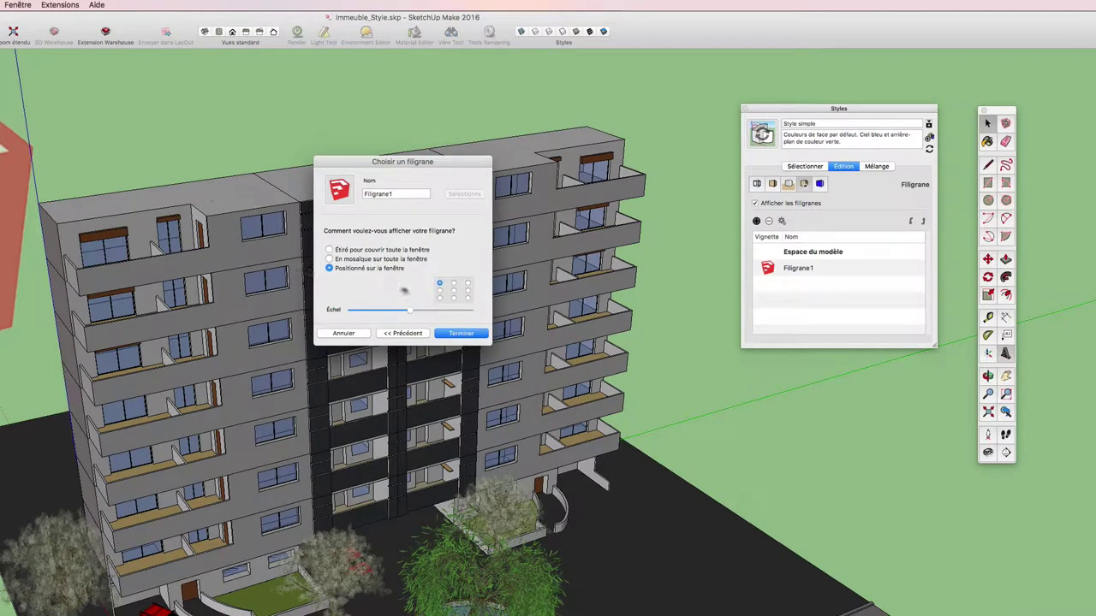
{"action": "left_click", "coordinate": [462, 333]}
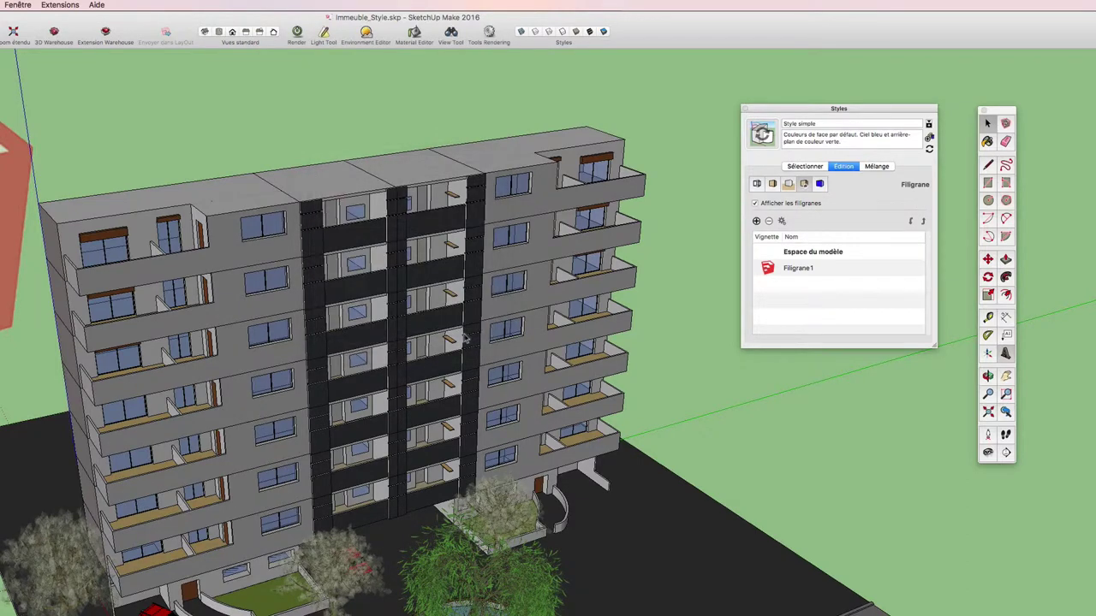
{"action": "left_click", "coordinate": [796, 270]}
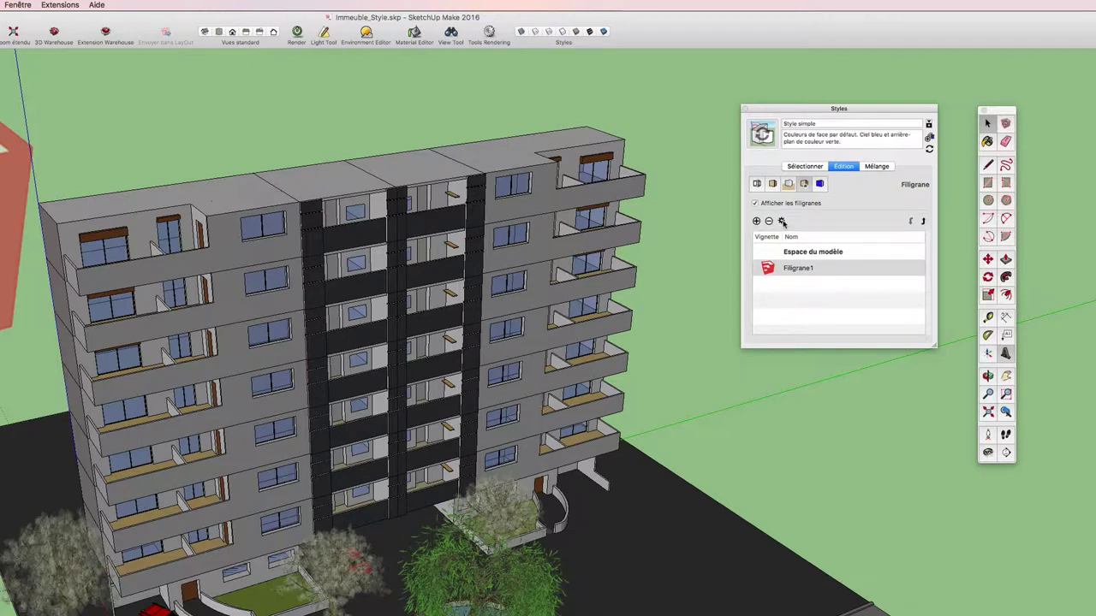
{"action": "left_click", "coordinate": [782, 222]}
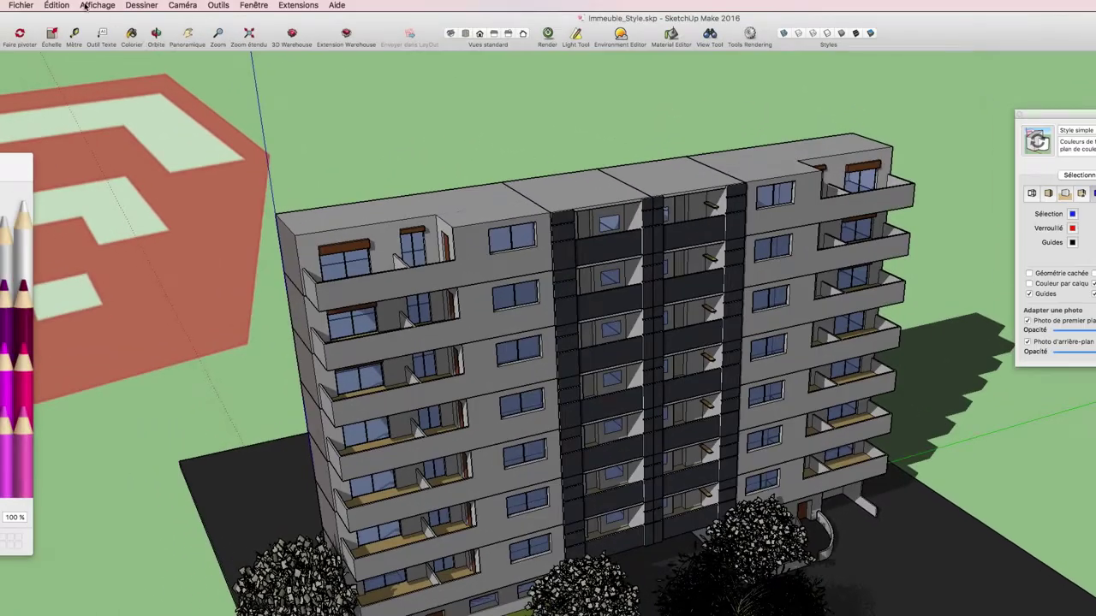
Glance at the View menu, then list the two styles stored in the model.
{"action": "left_click", "coordinate": [93, 5]}
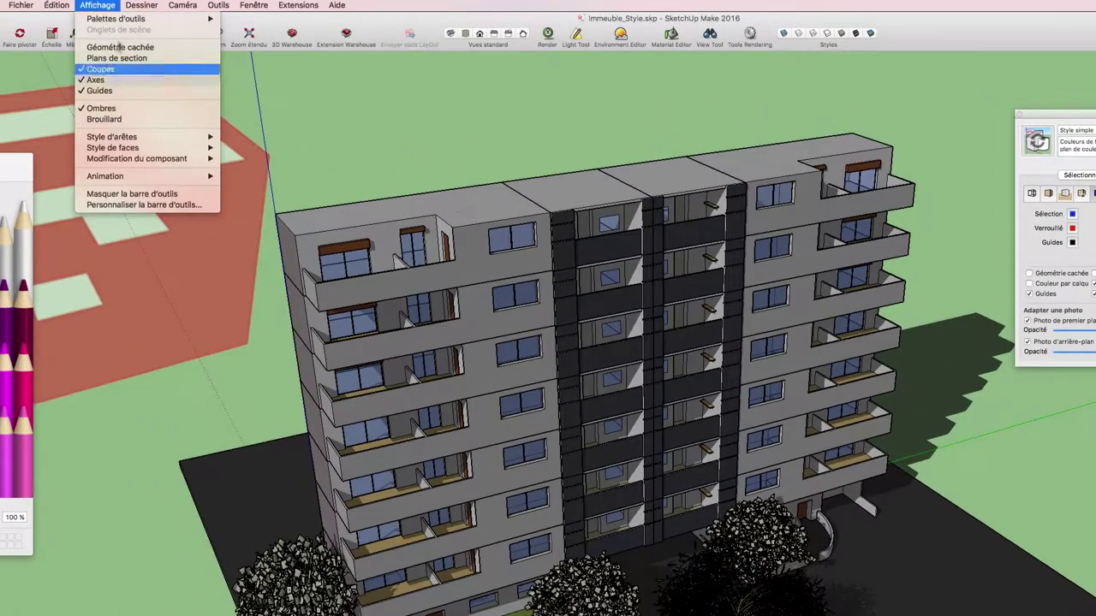
{"action": "left_click", "coordinate": [1066, 117]}
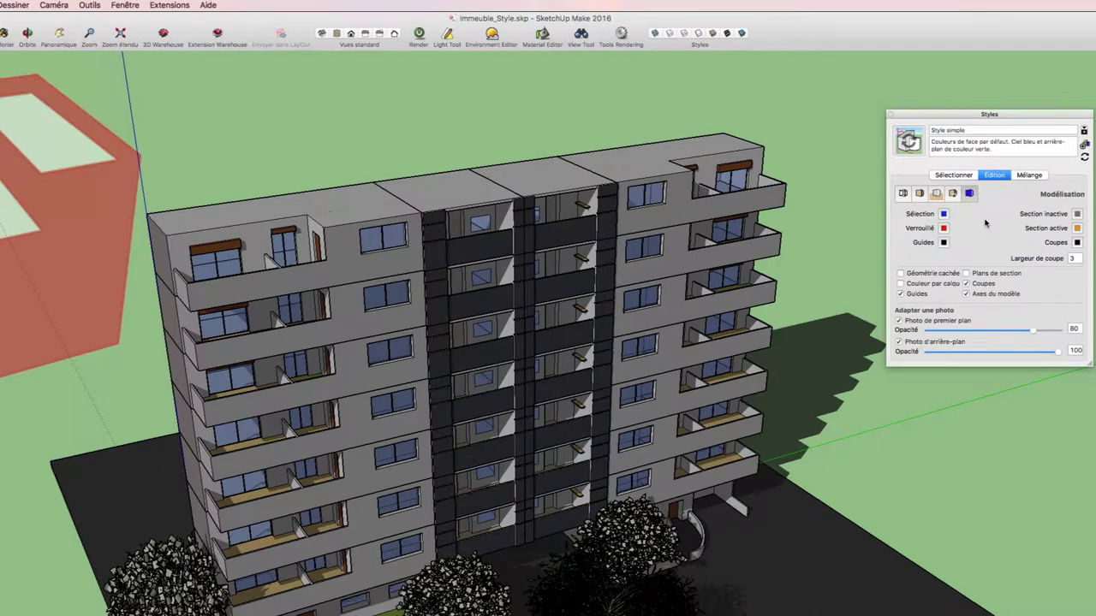
{"action": "left_click", "coordinate": [955, 175]}
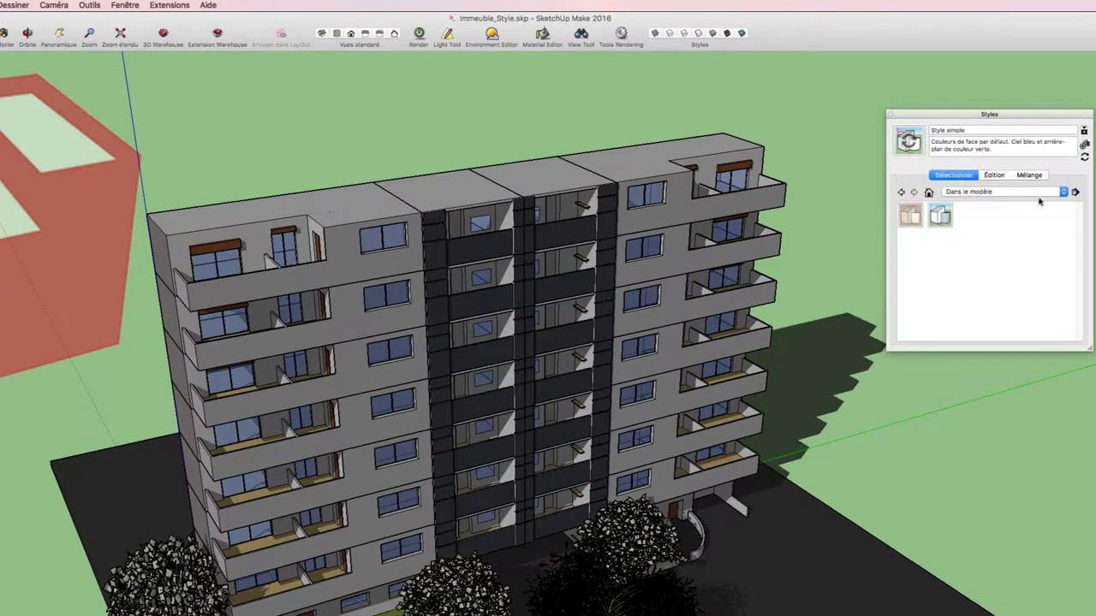
Apply the Griffonnage sur panneau dur style from the In Model styles collection.
{"action": "left_click", "coordinate": [1075, 192]}
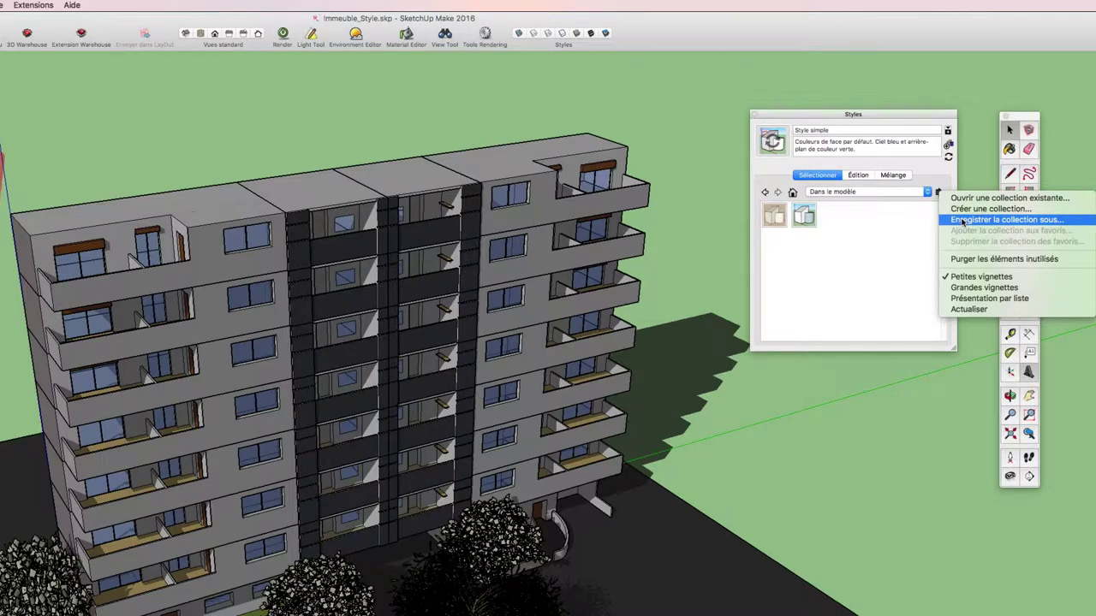
{"action": "left_click", "coordinate": [808, 218]}
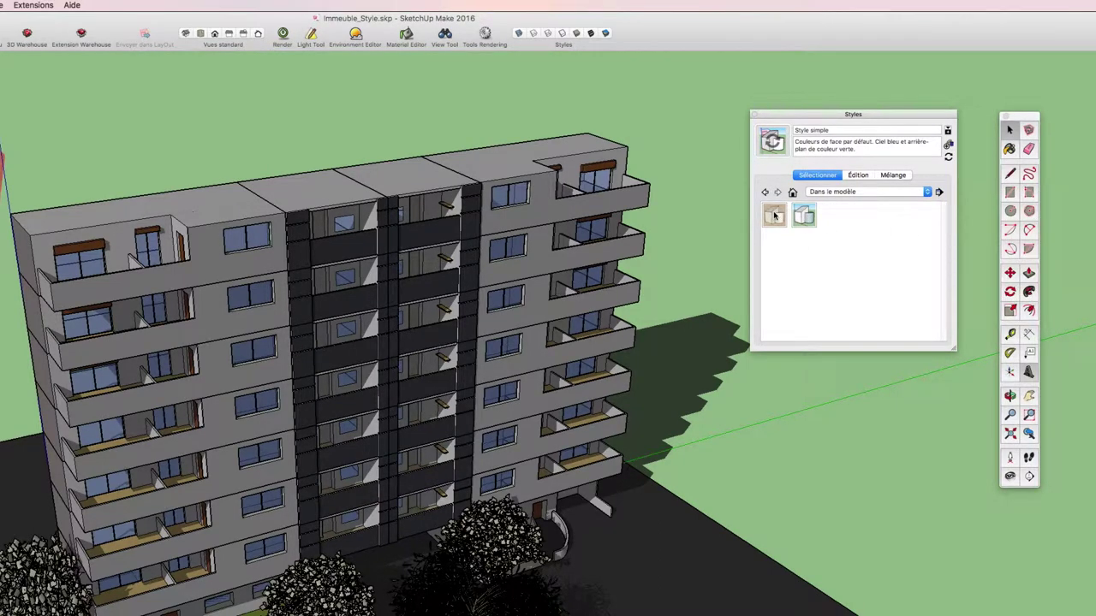
{"action": "left_click", "coordinate": [775, 215]}
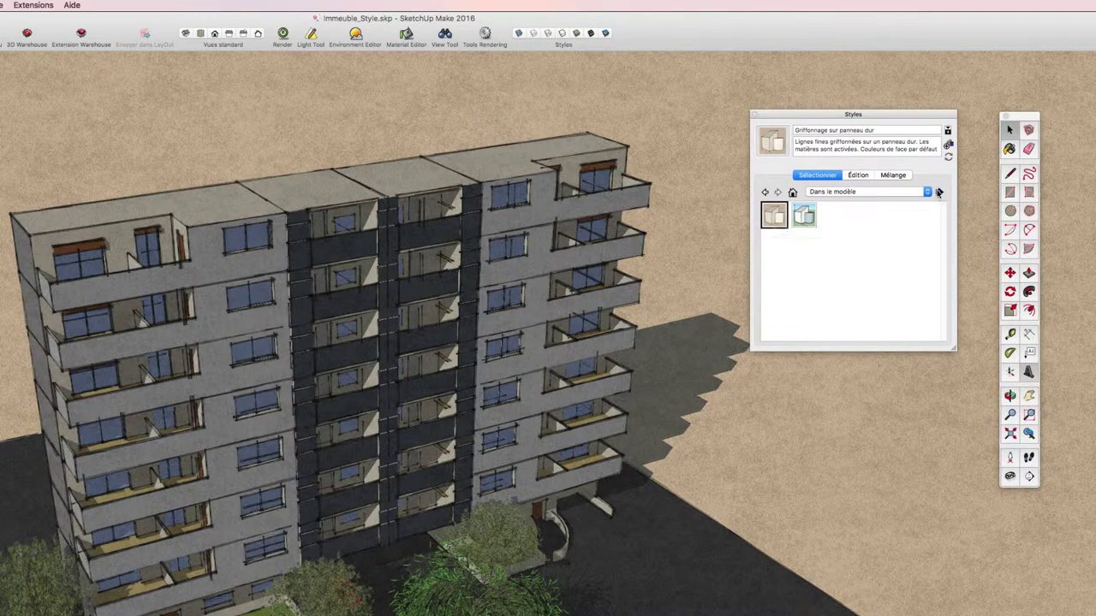
{"action": "left_click", "coordinate": [939, 193]}
Save the current style over the existing Griffonnage_Perso.style file in the Style_Perso folder.
{"action": "left_click", "coordinate": [969, 219]}
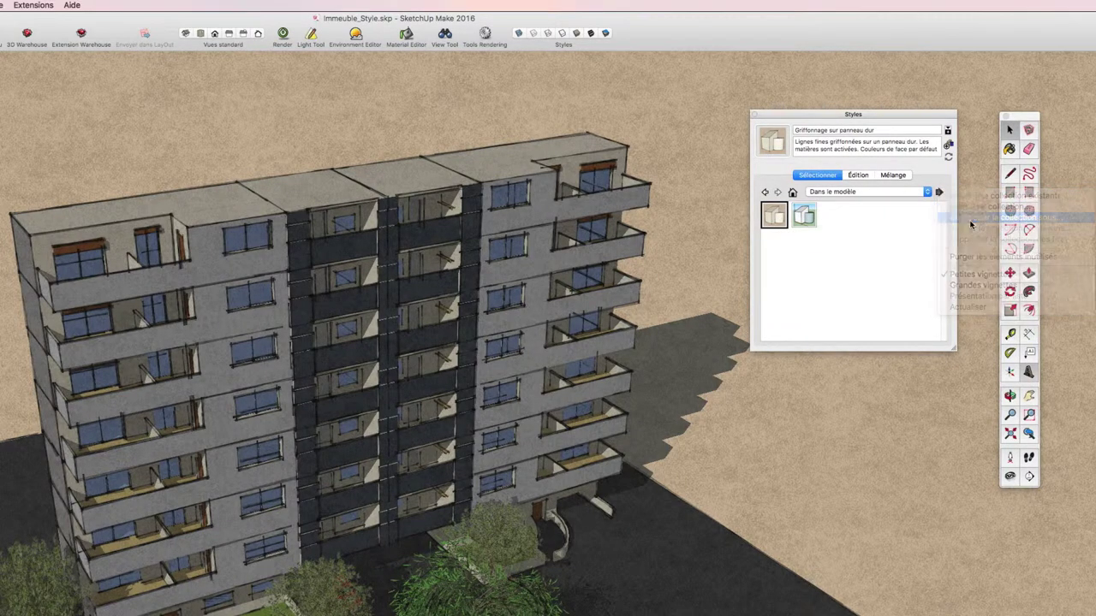
{"action": "left_click", "coordinate": [425, 244]}
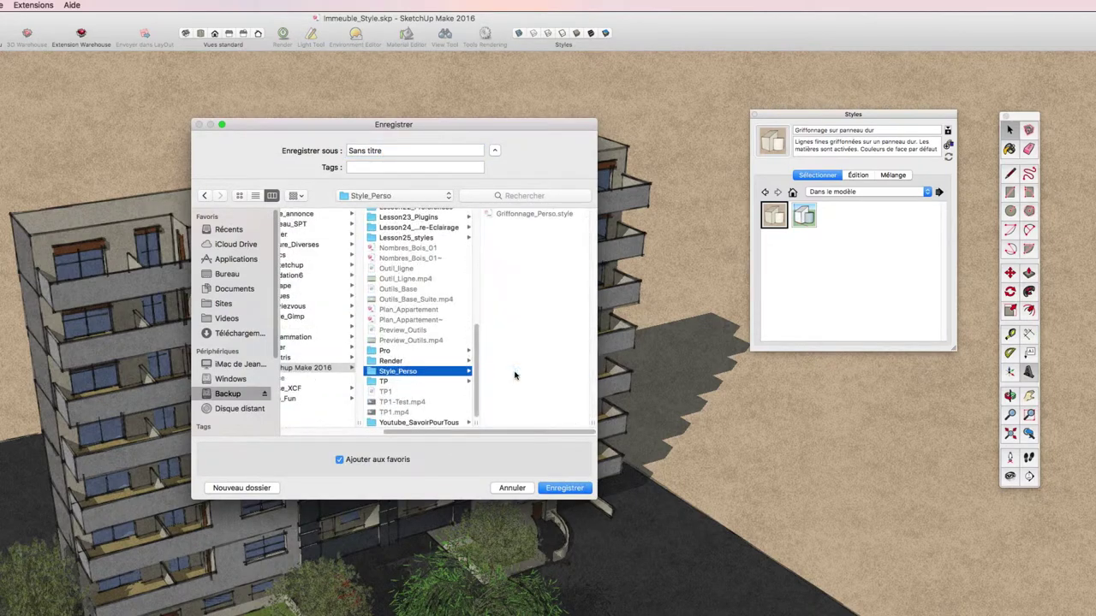
{"action": "left_click", "coordinate": [516, 215]}
{"action": "left_click", "coordinate": [516, 215]}
{"action": "left_click", "coordinate": [569, 488]}
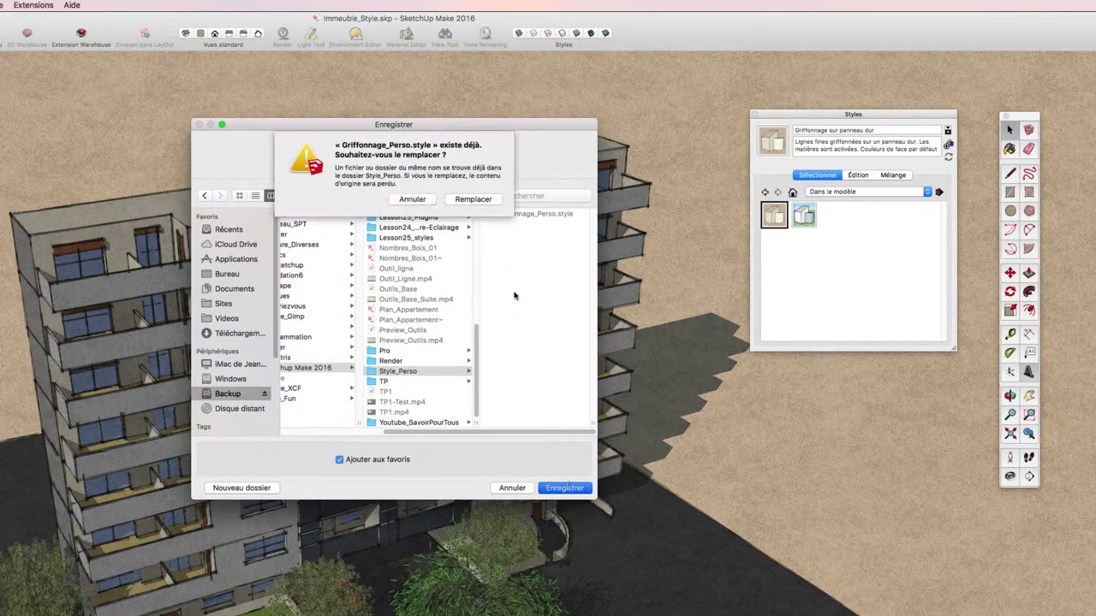
{"action": "left_click", "coordinate": [473, 199]}
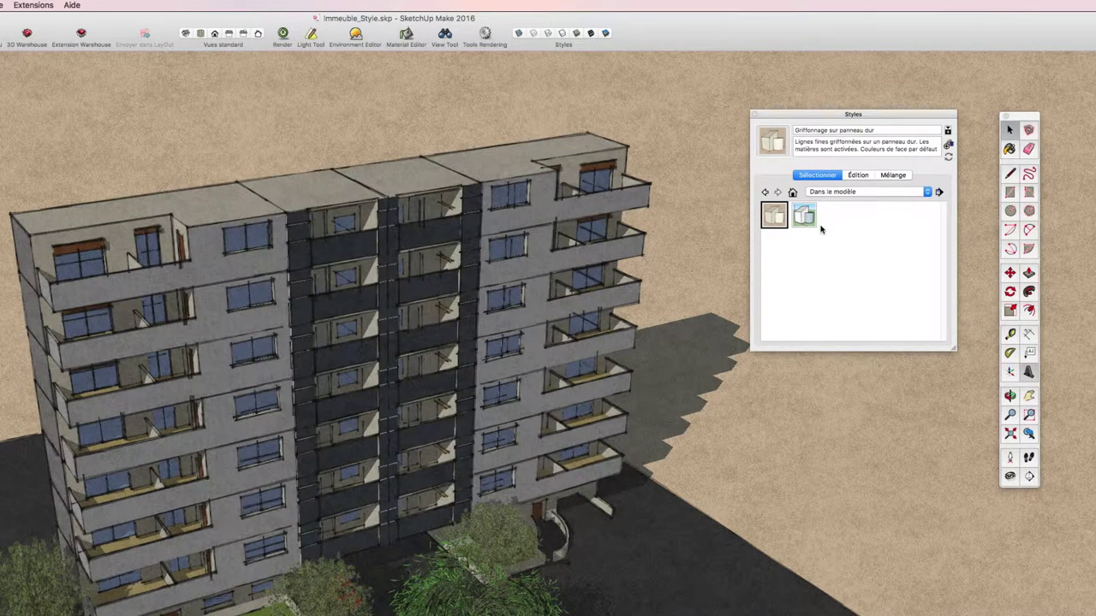